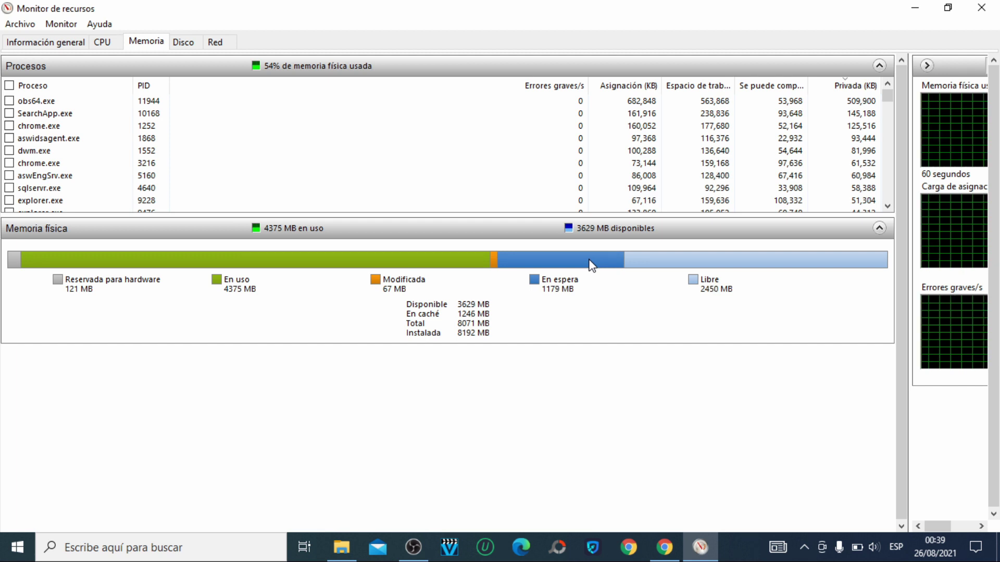
# Step: Examine the free and standby portions of the physical memory bar and minimize Resource Monitor
pyautogui.moveTo(709, 259)
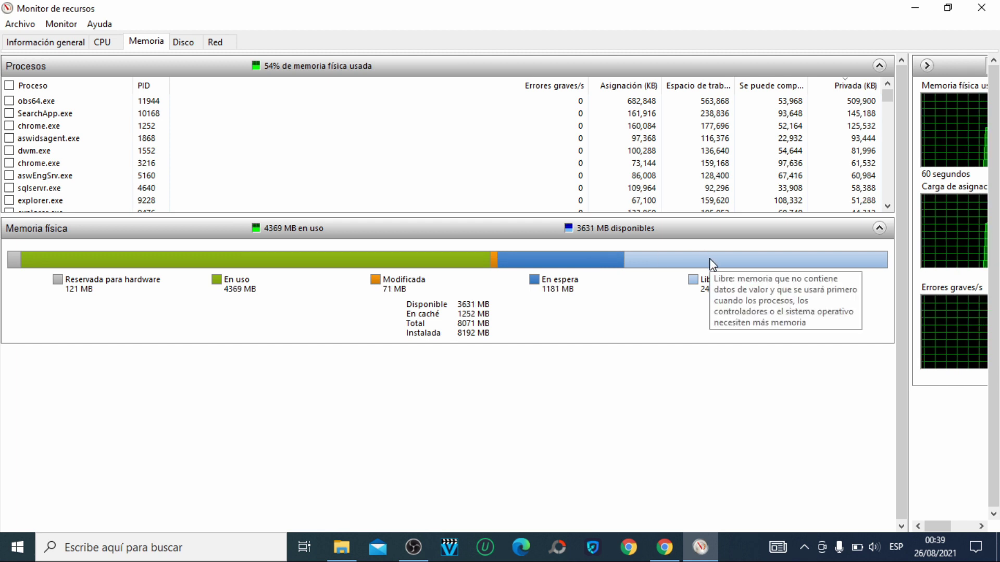
pyautogui.moveTo(541, 257)
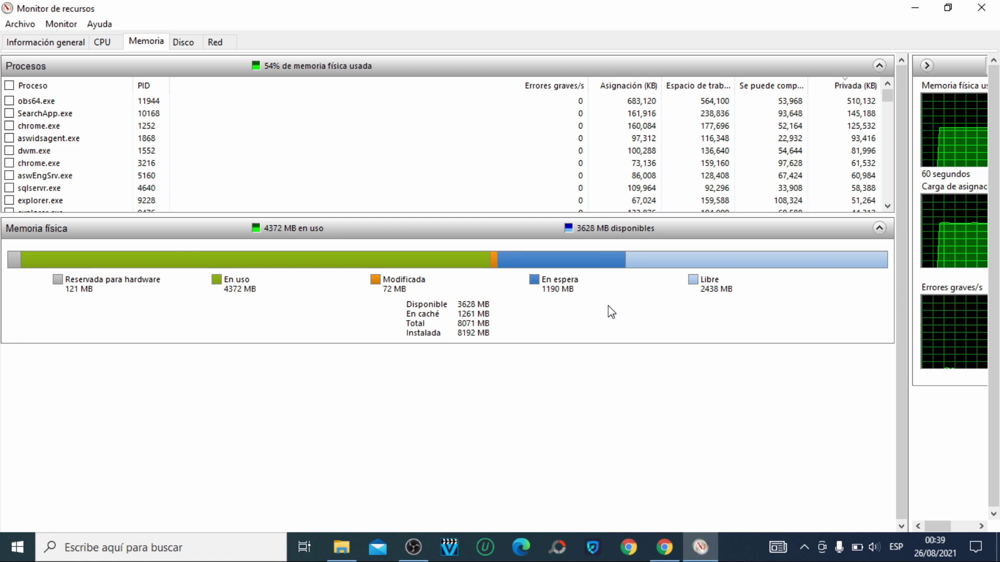
pyautogui.click(918, 9)
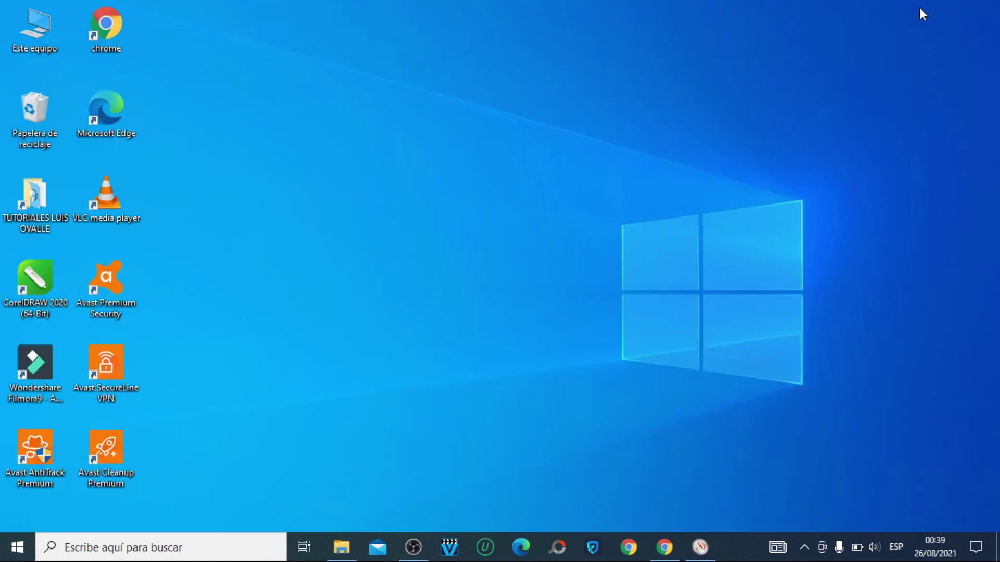
# Step: Switch to Chrome, download EmptyStandbyList.exe from the wj32 Empty Standby List page, and minimize the browser
pyautogui.click(665, 547)
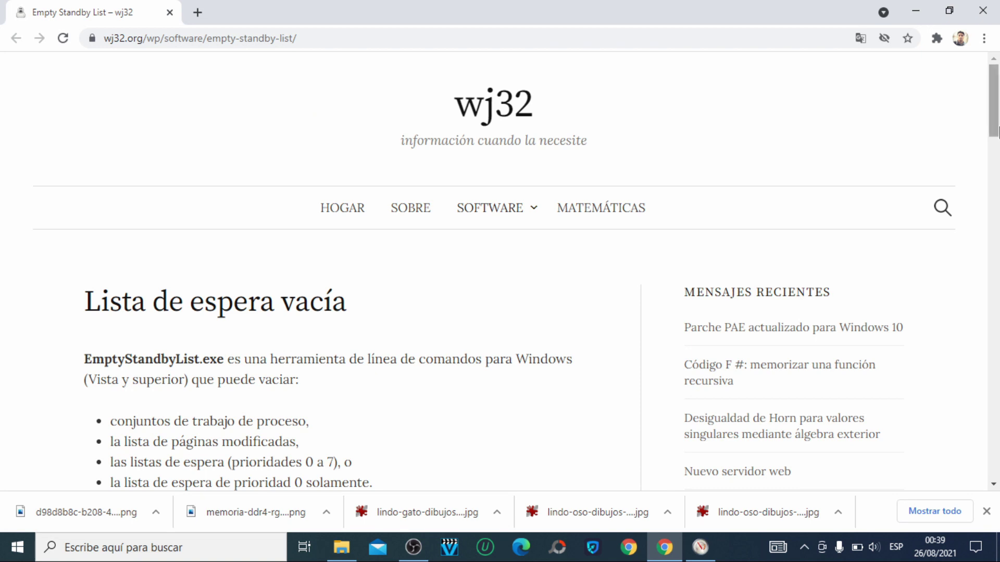
pyautogui.moveTo(995, 110); pyautogui.dragTo(995, 140)
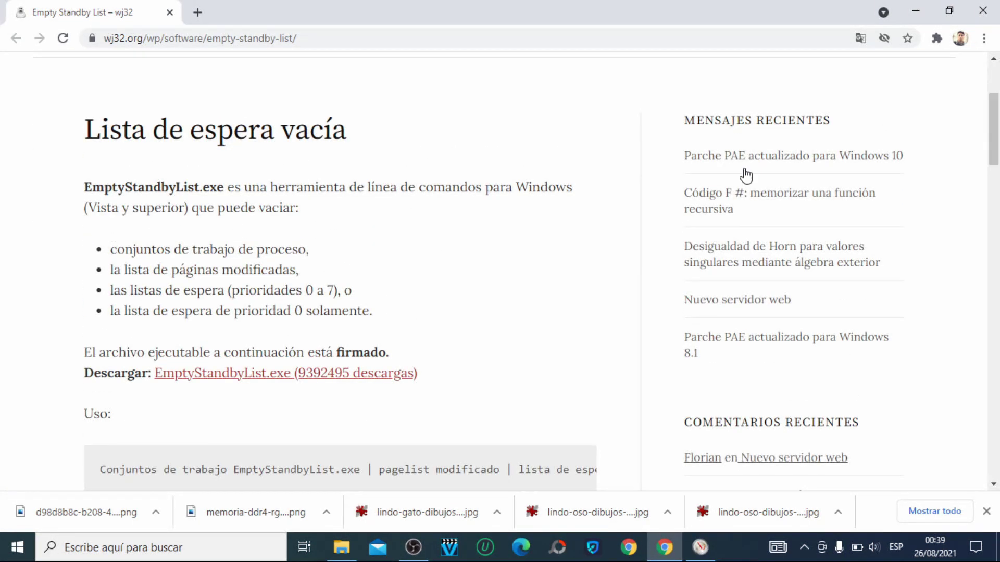
pyautogui.click(283, 375)
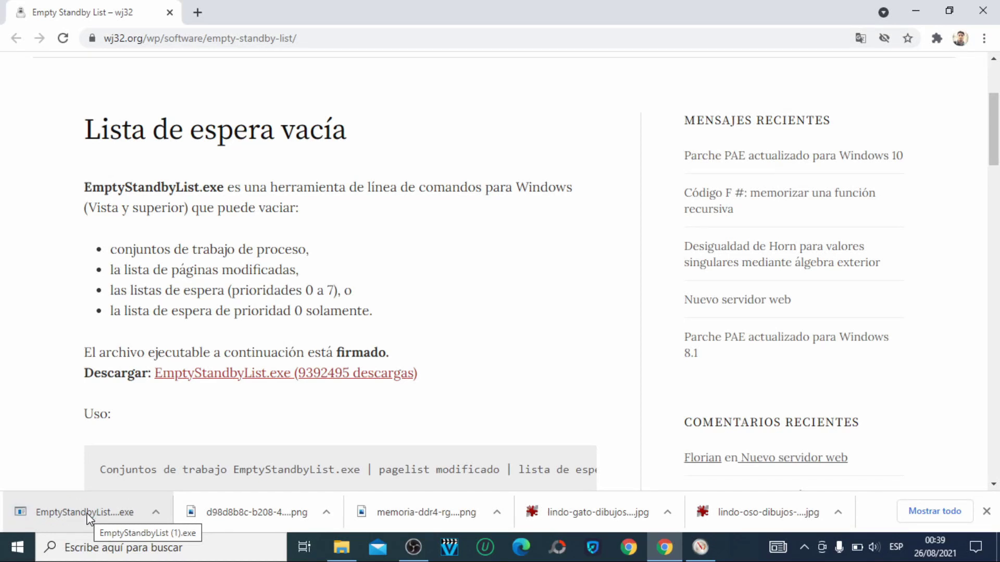
pyautogui.click(924, 7)
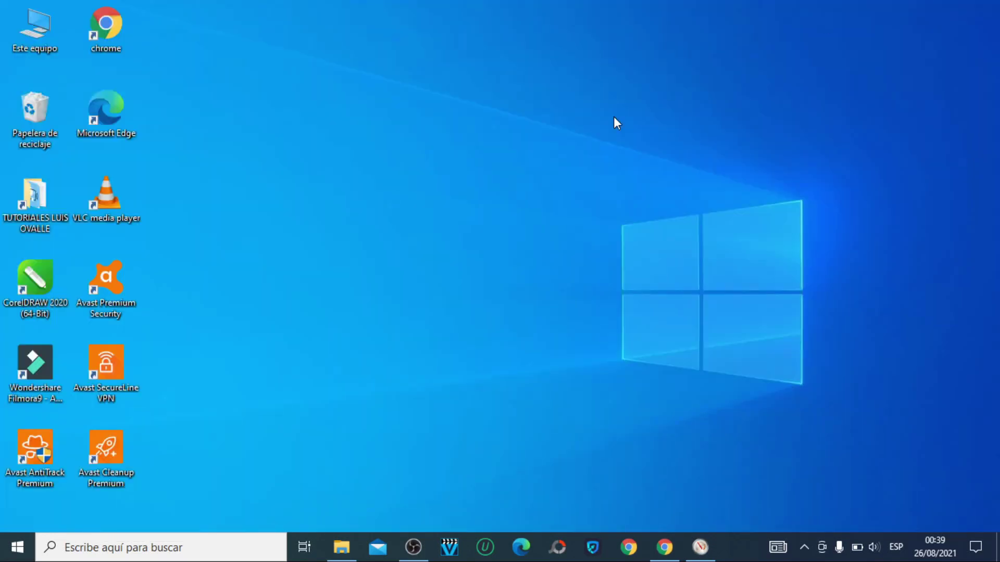
# Step: Open the Liberar Memoria En Espera folder on drive C in File Explorer
pyautogui.doubleClick(41, 25)
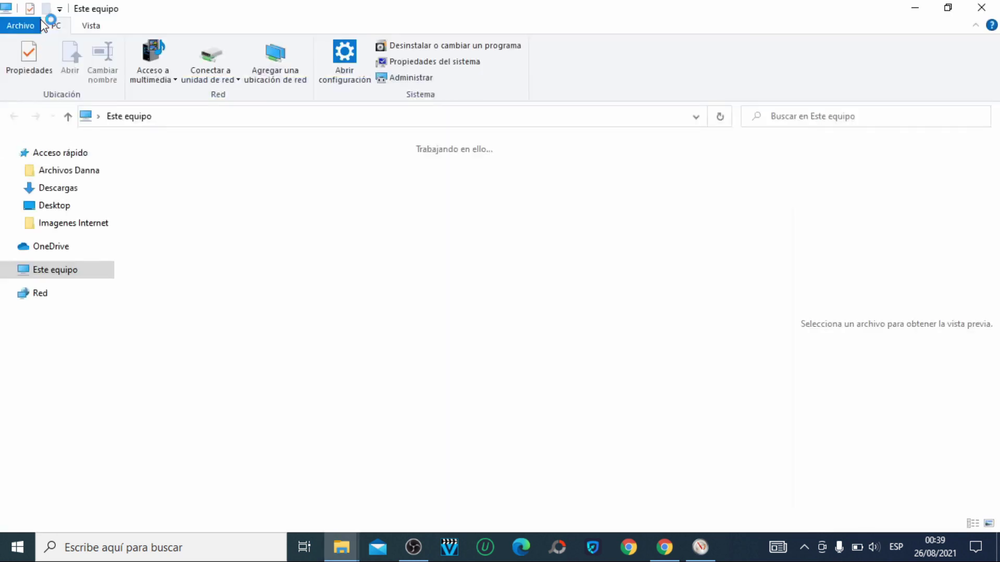
pyautogui.doubleClick(252, 325)
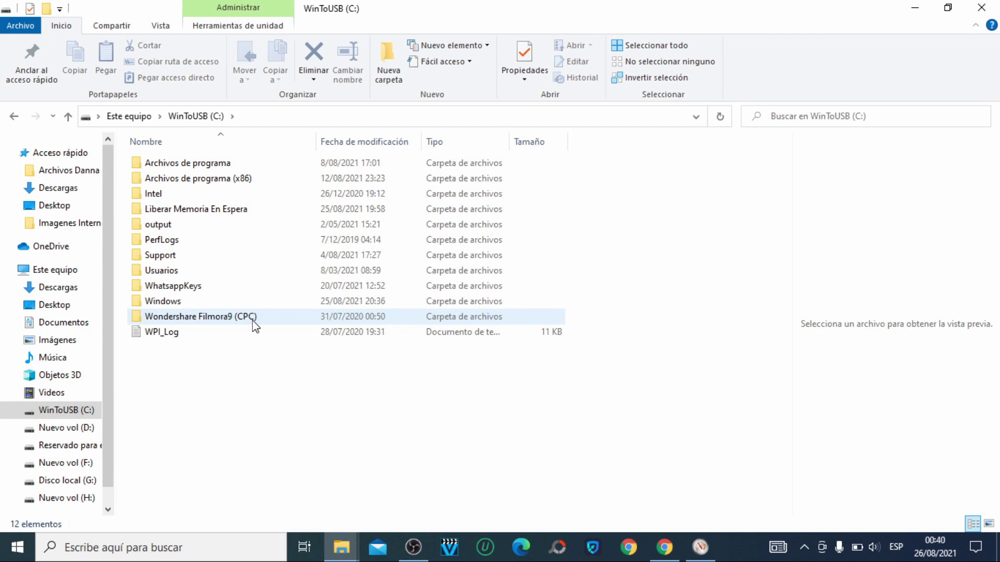
pyautogui.doubleClick(227, 210)
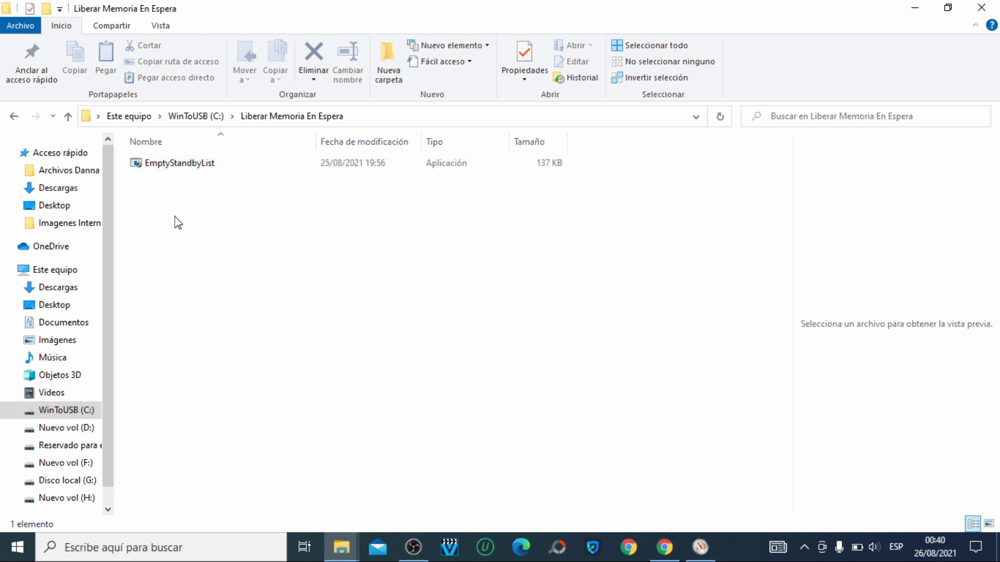
# Step: Apply EmptyStandbyList's compatibility properties with only the run-as-administrator option enabled, and close the folder window
pyautogui.click(181, 164)
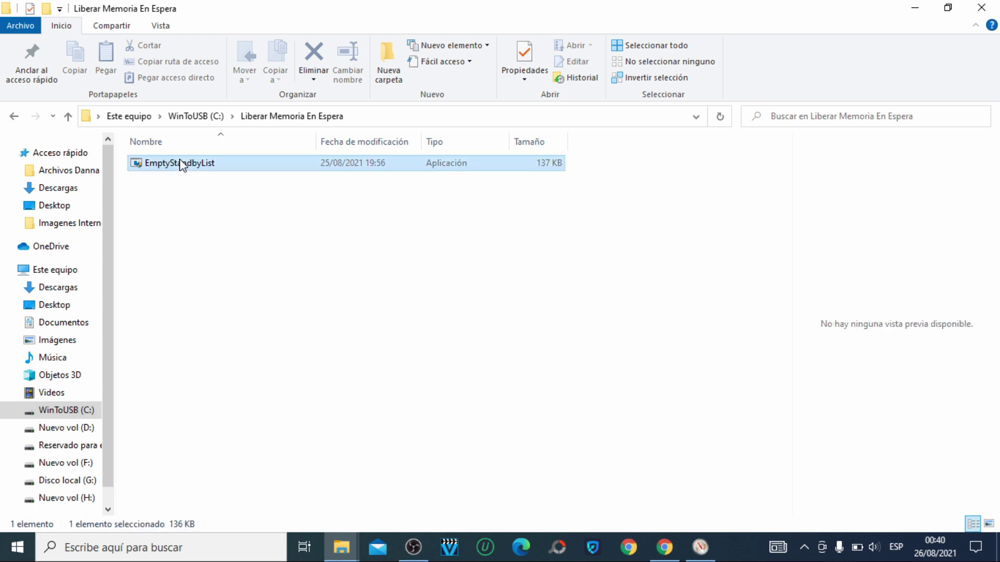
pyautogui.rightClick(180, 162)
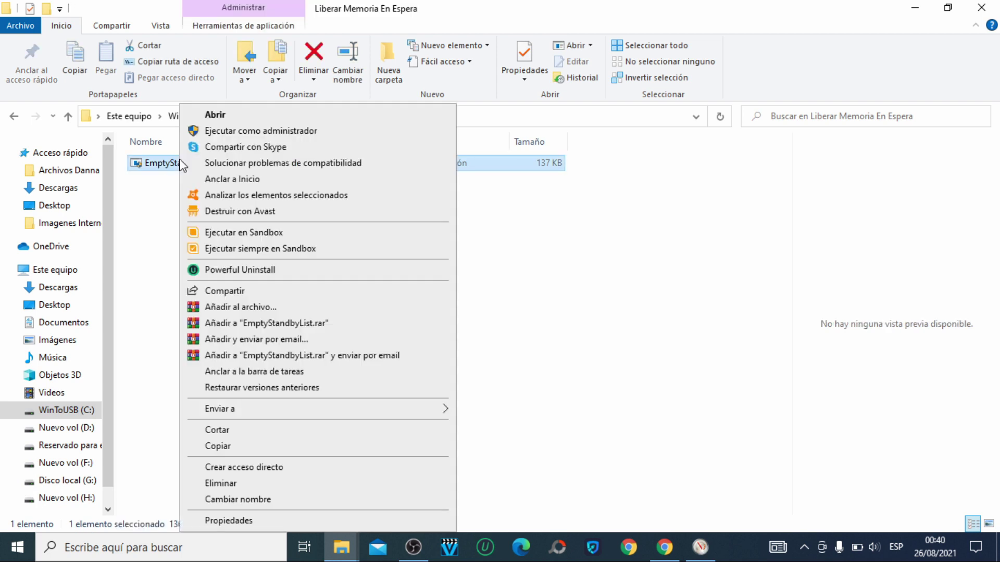
pyautogui.click(245, 521)
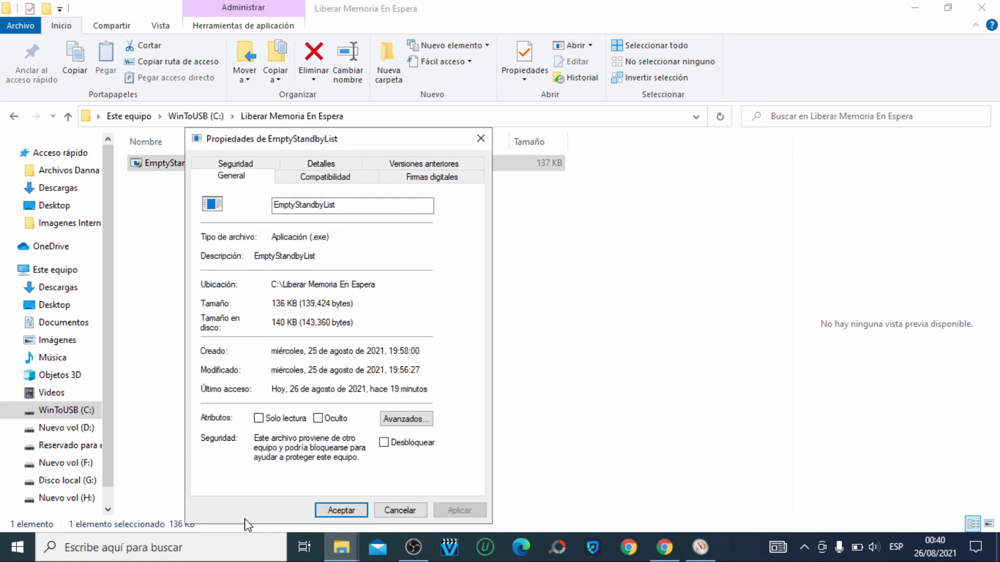
pyautogui.click(354, 177)
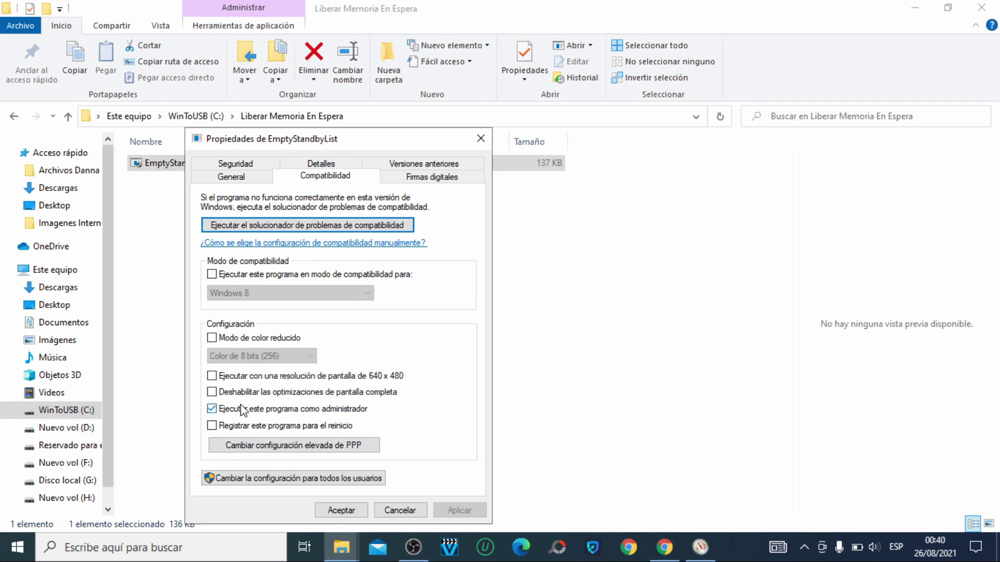
pyautogui.click(211, 392)
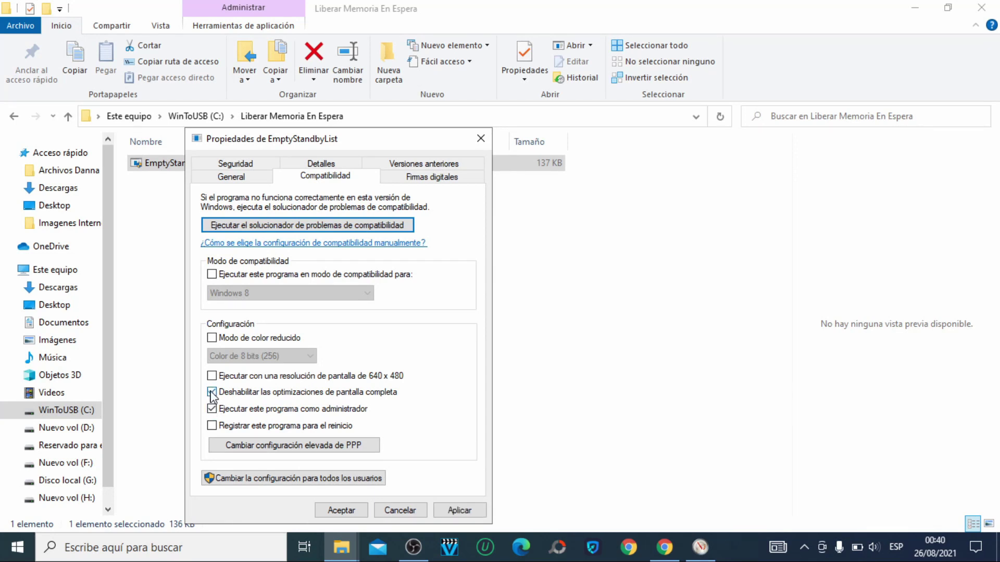
pyautogui.click(212, 392)
pyautogui.click(468, 511)
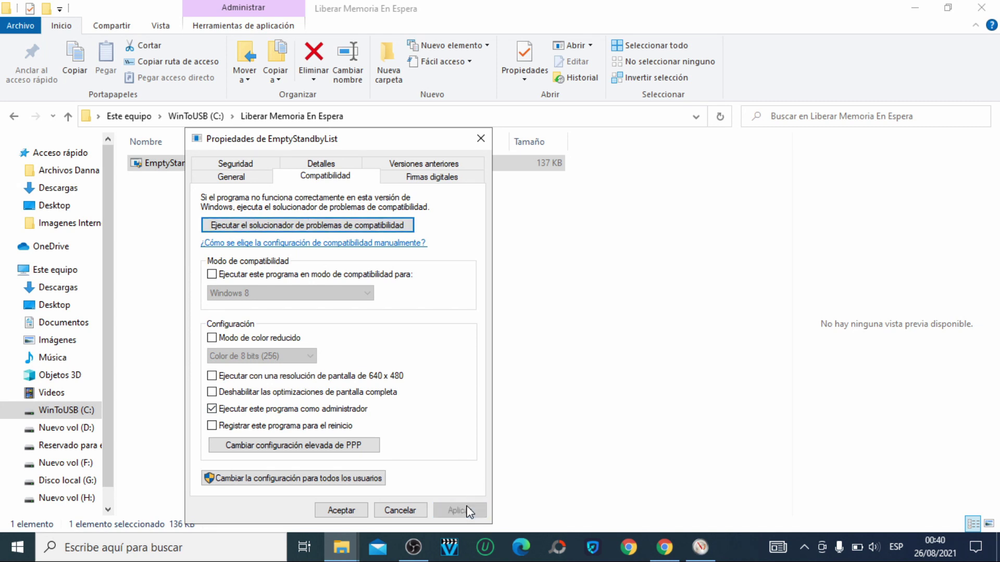
pyautogui.click(346, 509)
pyautogui.click(987, 8)
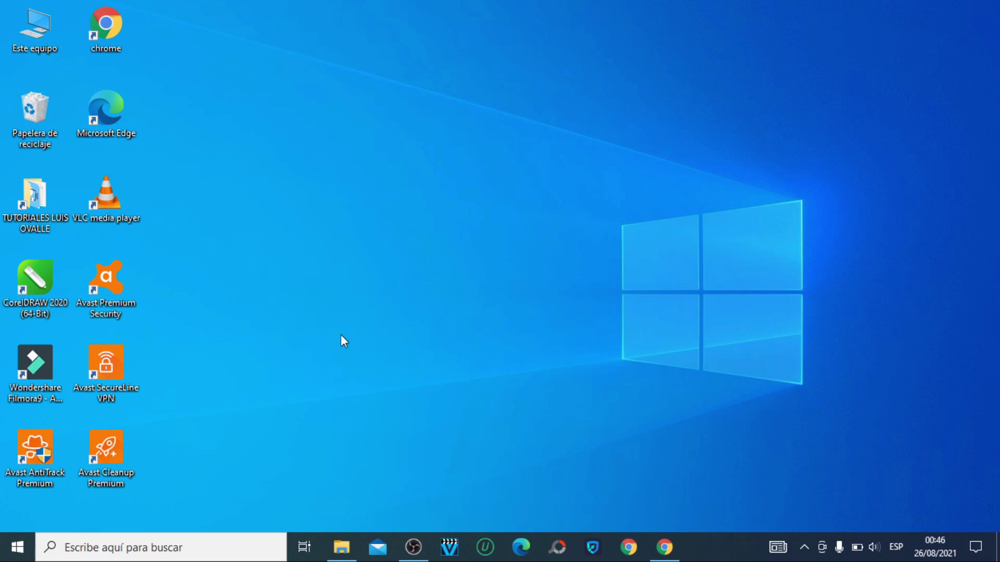
# Step: Search Windows for "prog" and open Task Scheduler (Programador de tareas)
pyautogui.click(210, 547)
pyautogui.write('prog')
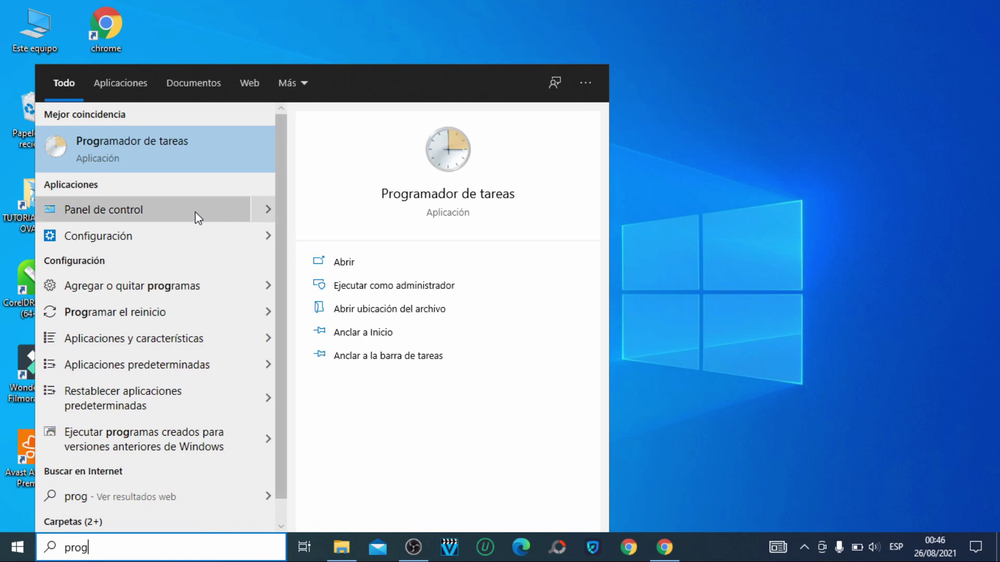
pyautogui.click(188, 156)
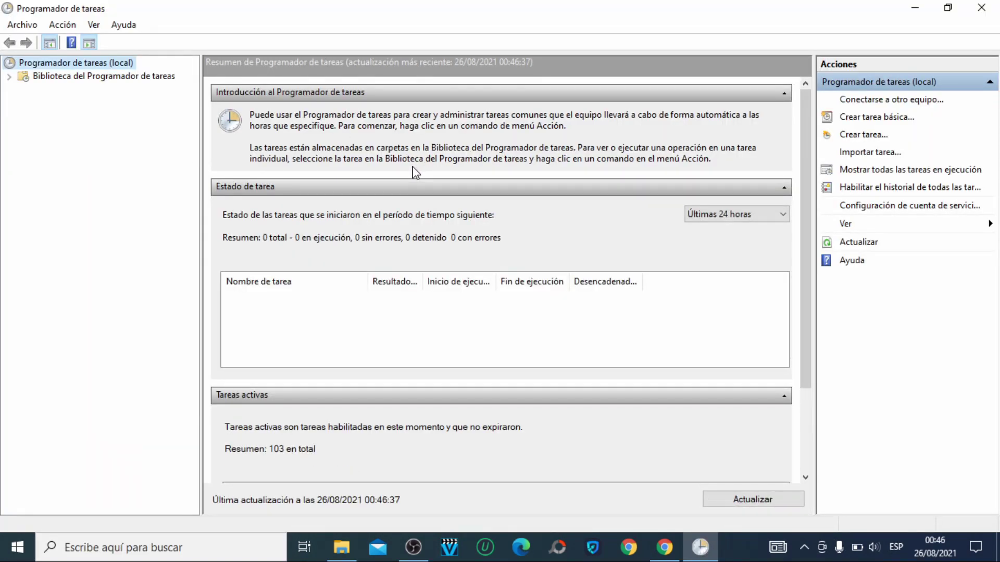
# Step: Create a new task in the Task Scheduler library and name it "Liberar memoria en espera"
pyautogui.click(109, 77)
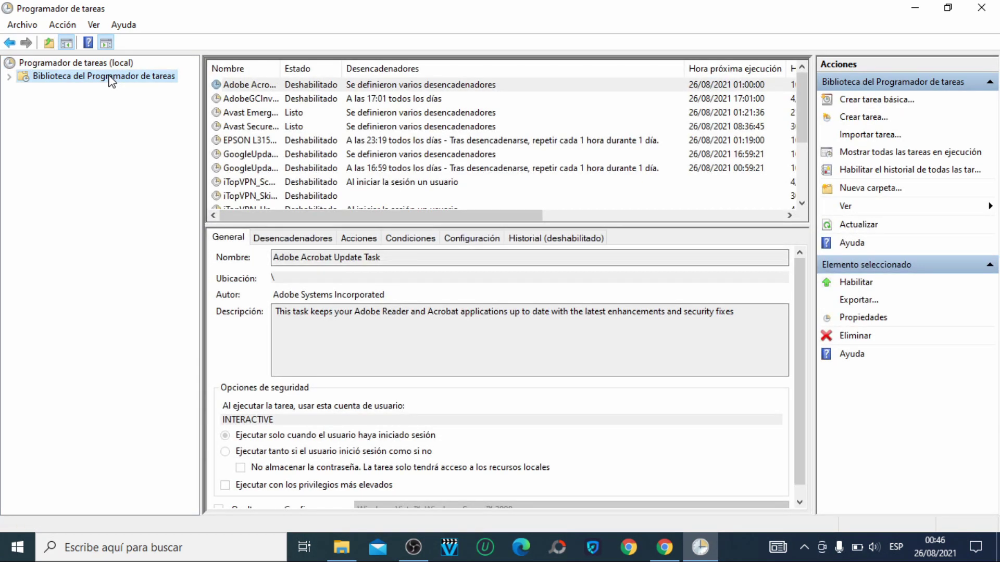
pyautogui.click(868, 119)
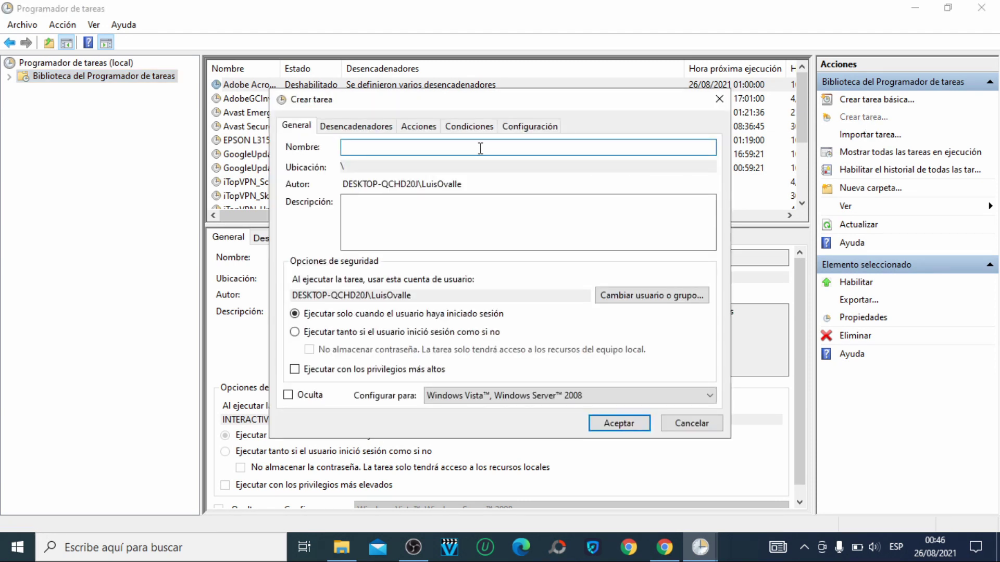
pyautogui.write('Liberar memoria en espera')
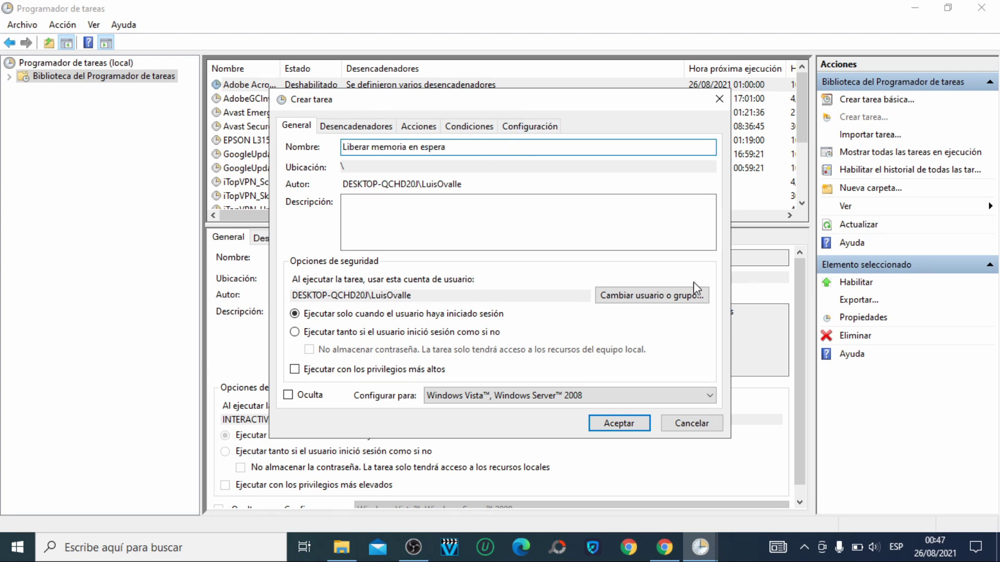
# Step: Set the task to run under the SYSTEM account with the highest privileges and mark it as hidden
pyautogui.click(664, 301)
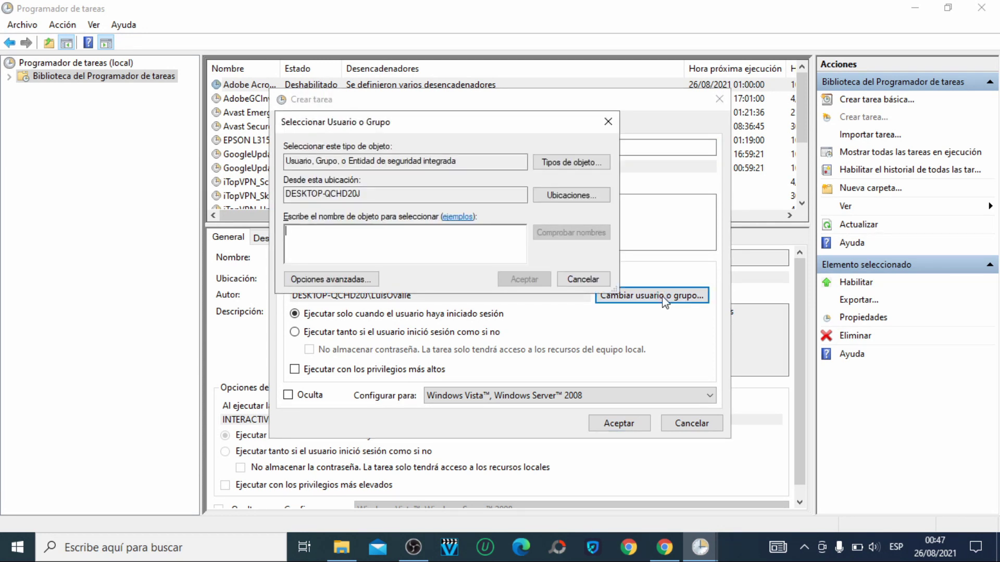
pyautogui.click(350, 280)
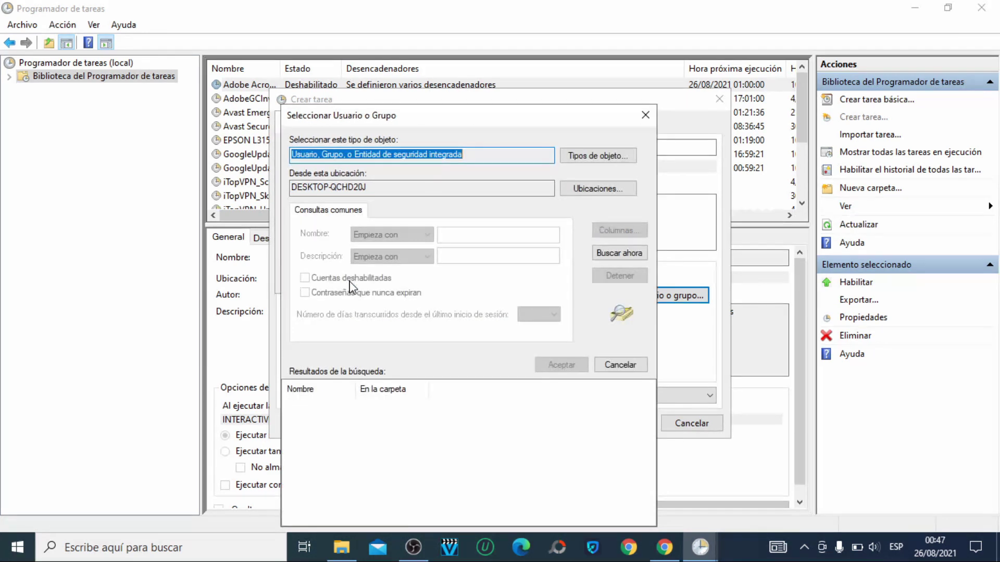
pyautogui.click(613, 253)
pyautogui.moveTo(653, 399); pyautogui.dragTo(651, 463)
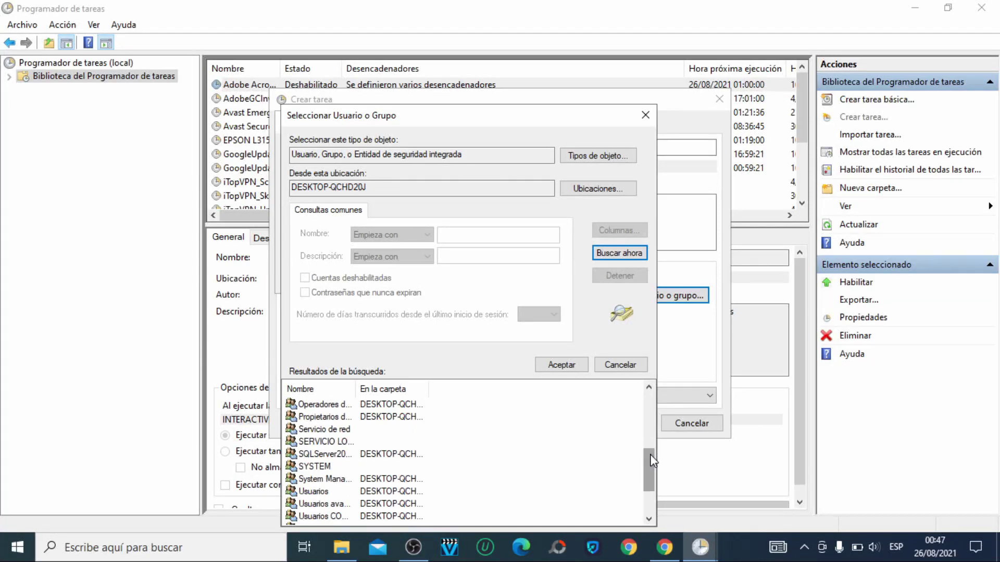
pyautogui.click(319, 467)
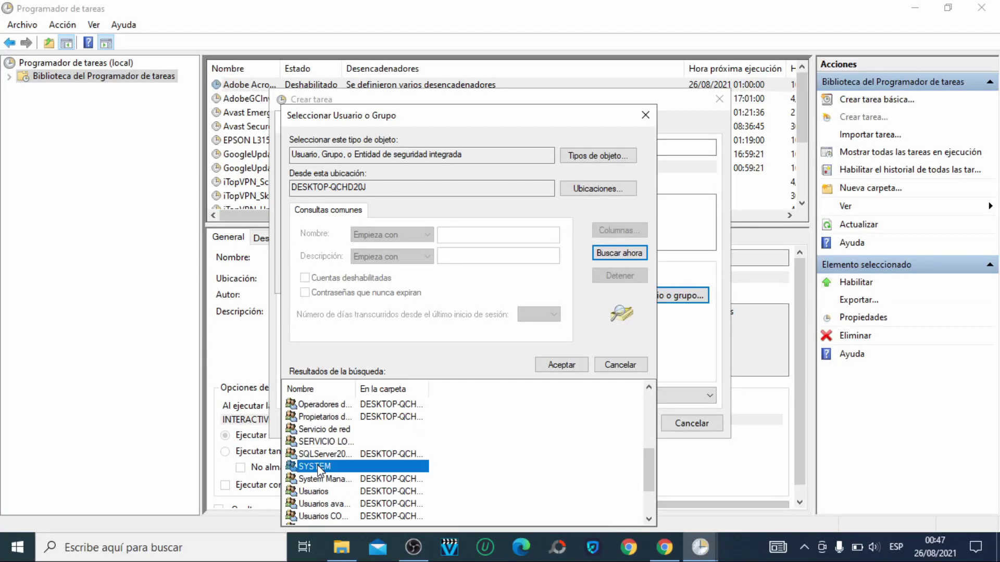
pyautogui.click(562, 365)
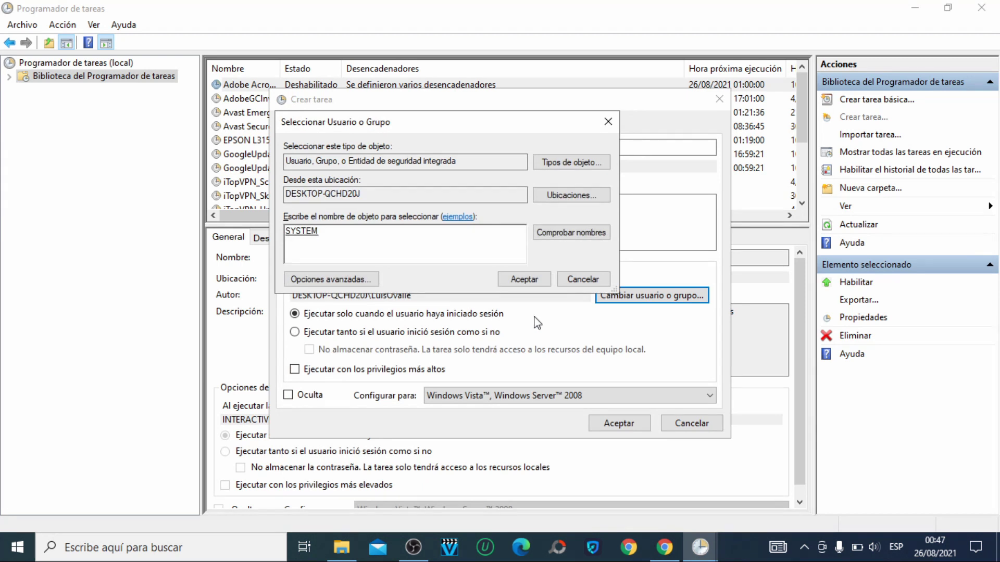
pyautogui.click(533, 284)
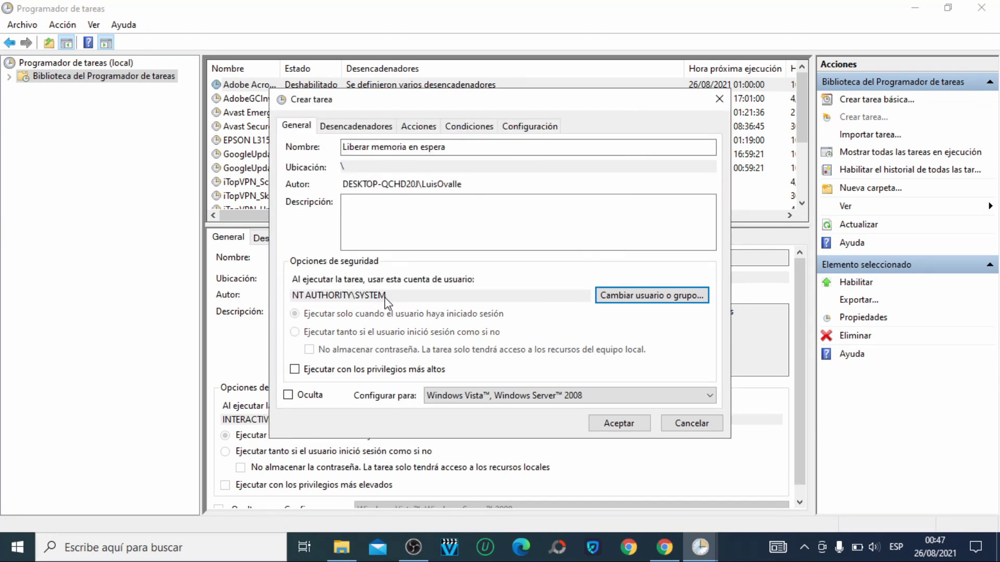
pyautogui.click(295, 370)
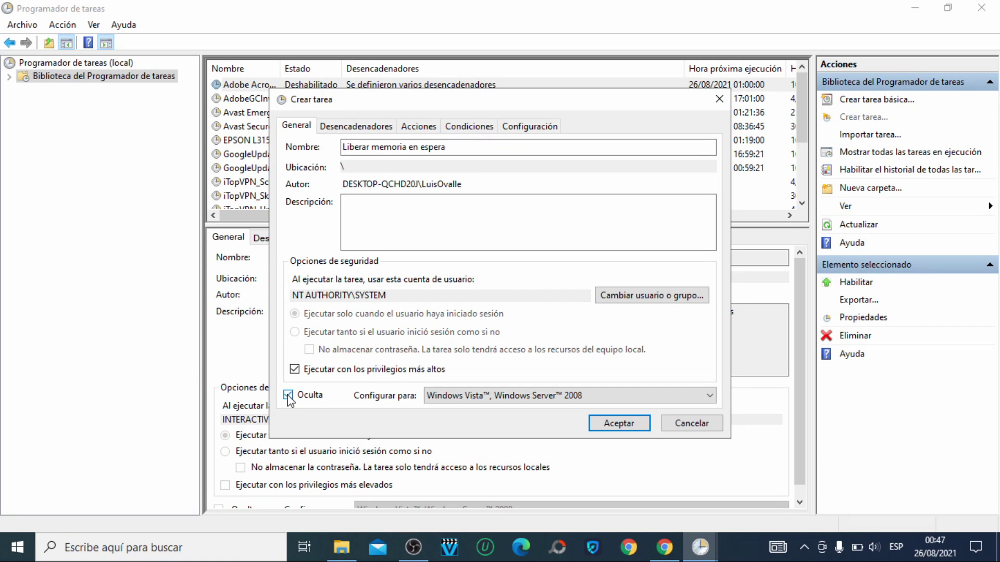
# Step: Add a one-time scheduled trigger to the task that repeats every 5 minutes indefinitely
pyautogui.click(388, 131)
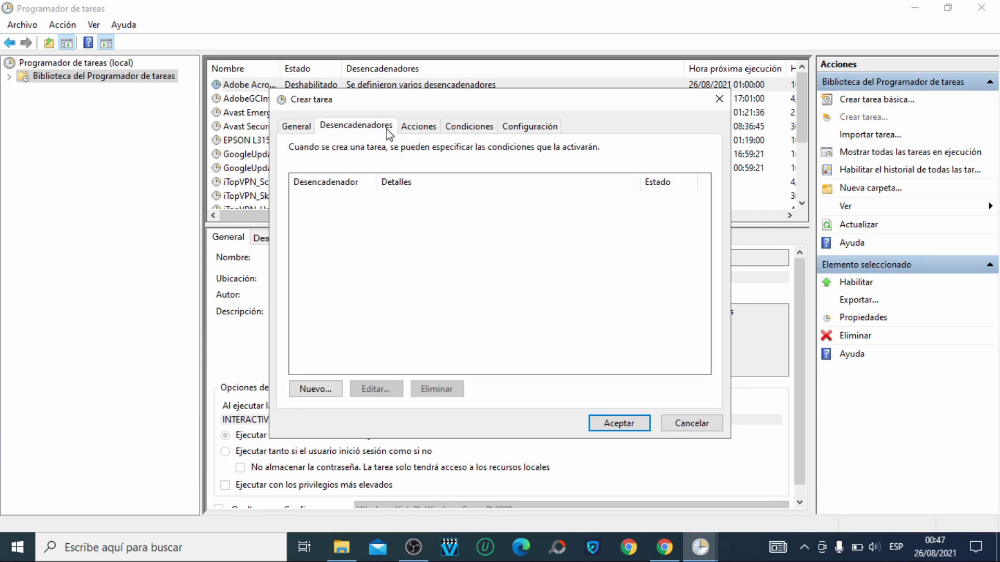
pyautogui.click(324, 391)
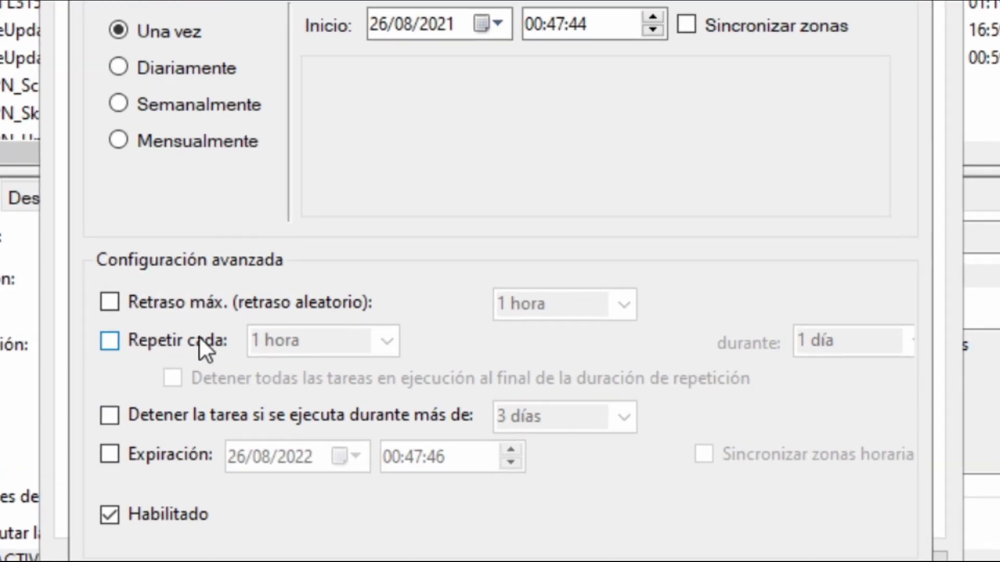
pyautogui.click(111, 341)
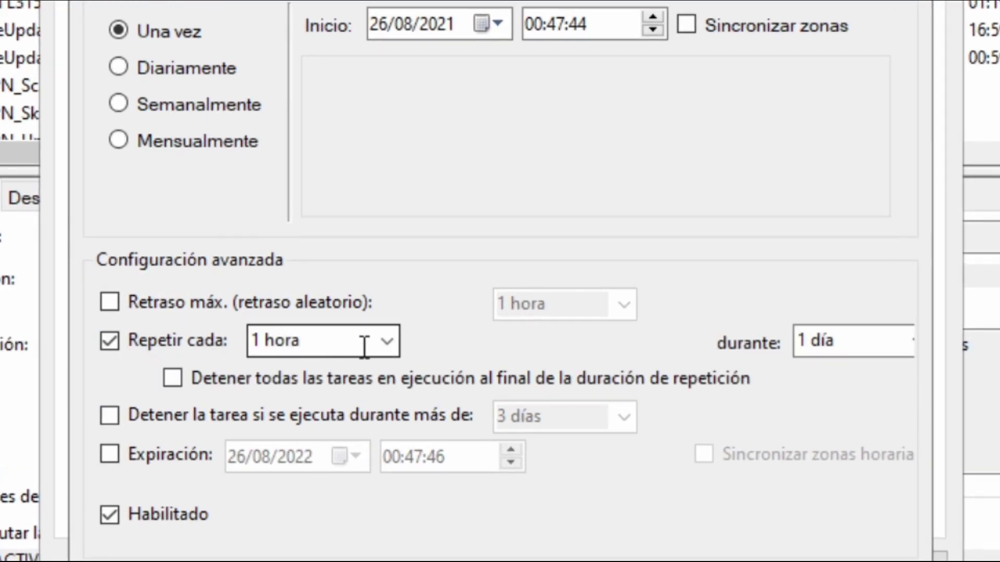
pyautogui.click(389, 345)
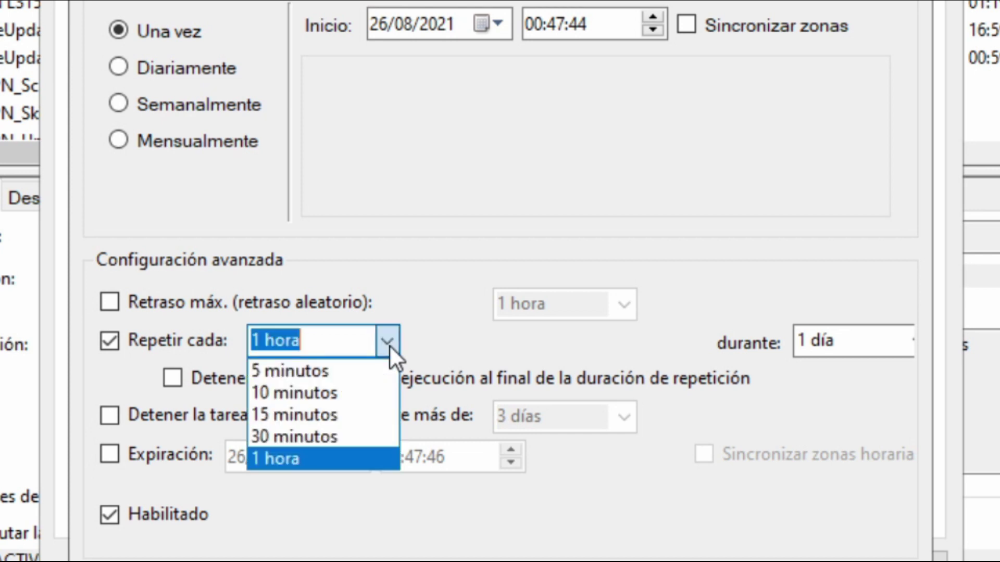
pyautogui.click(355, 371)
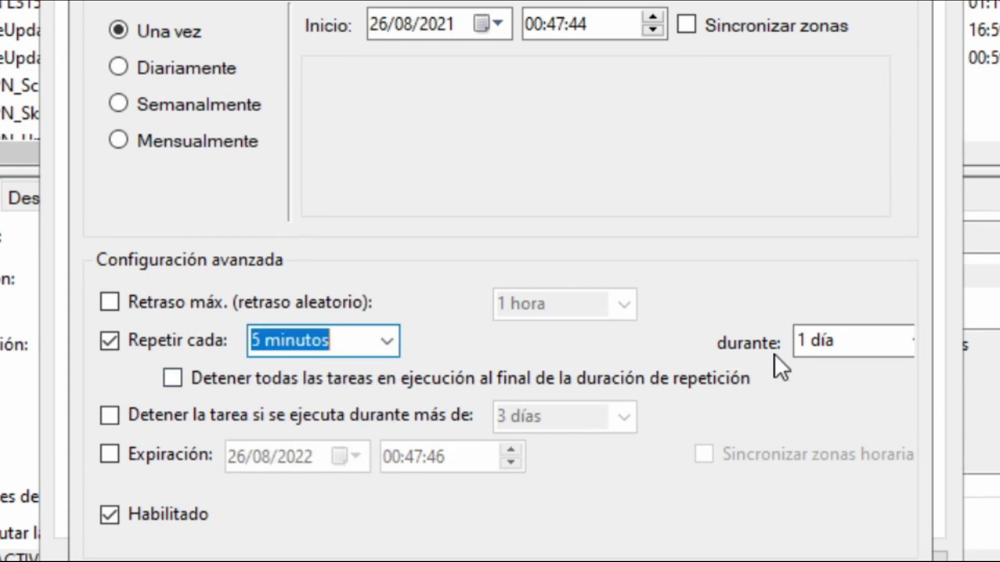
pyautogui.click(914, 344)
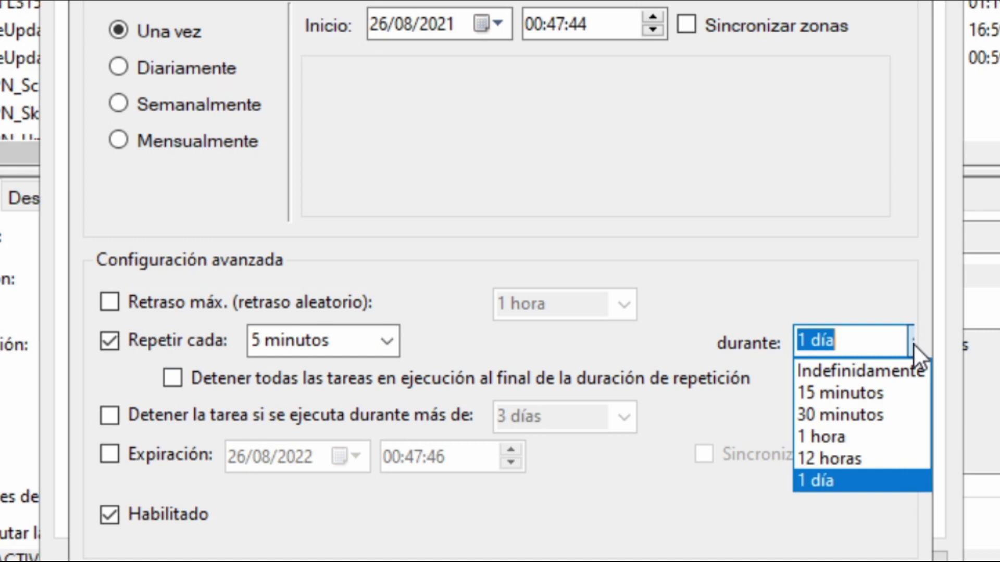
pyautogui.click(903, 368)
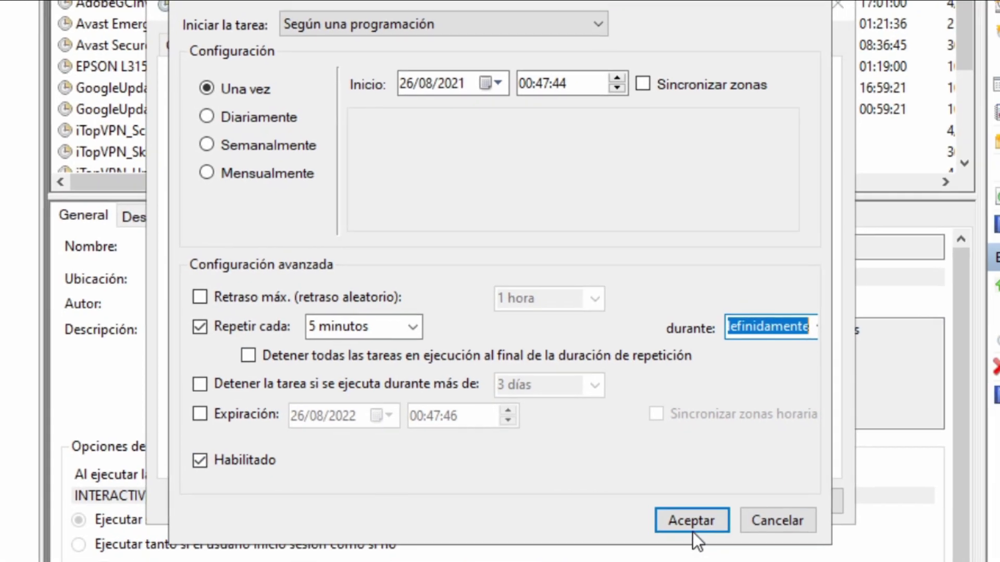
pyautogui.click(692, 530)
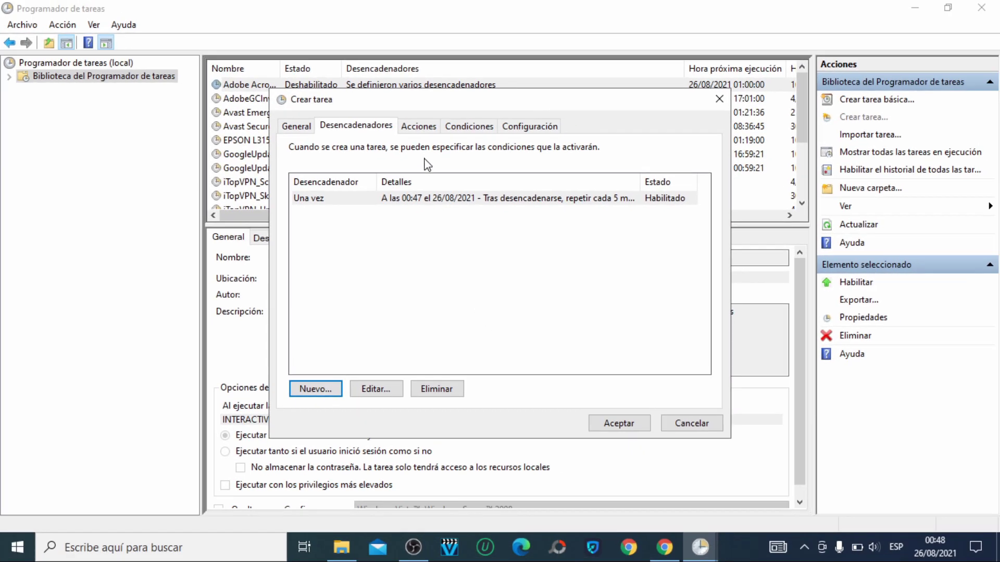
# Step: Add a start-a-program action to the task that runs EmptyStandbyList.exe from the C:\Liberar Memoria En Espera folder
pyautogui.click(419, 117)
pyautogui.click(314, 390)
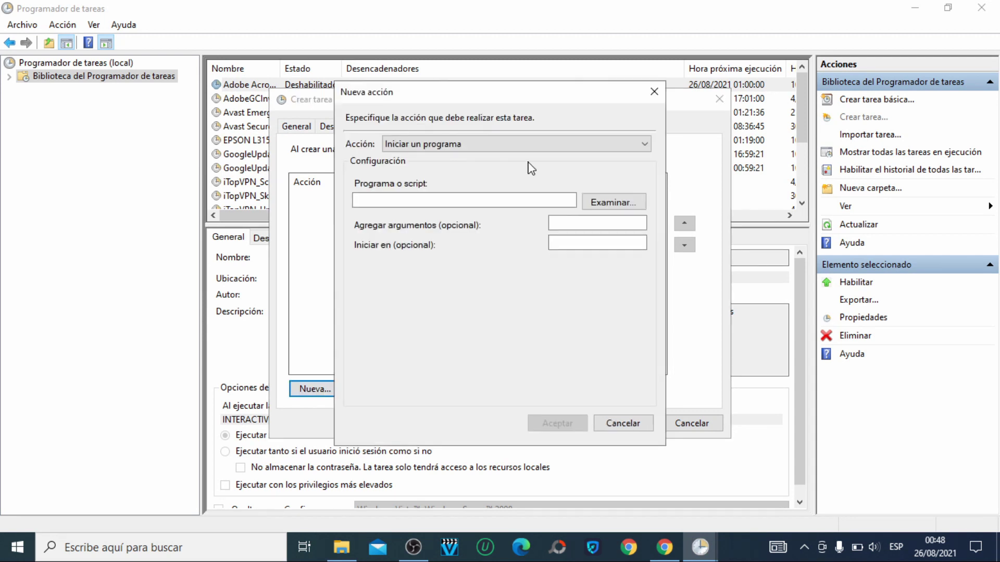
pyautogui.click(608, 202)
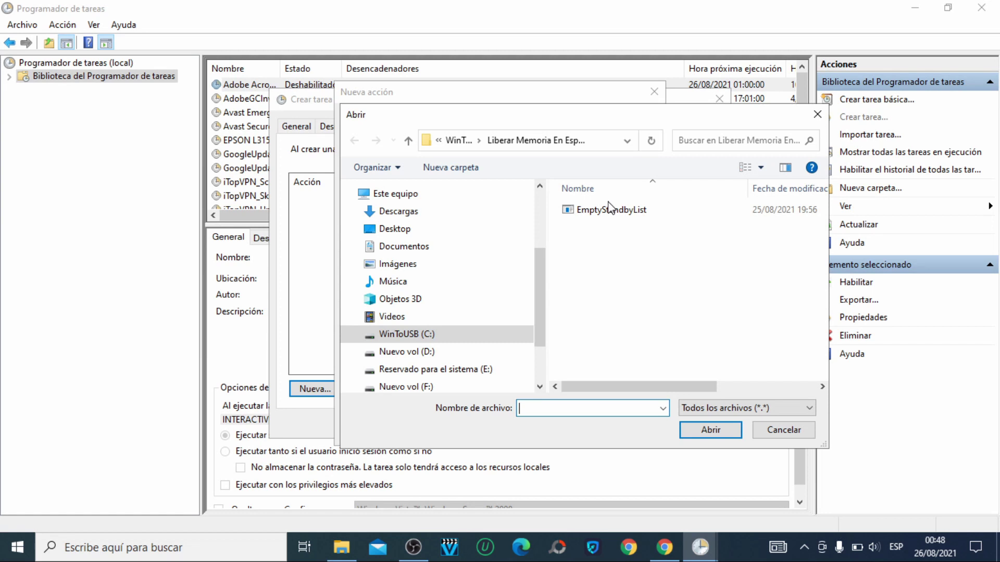
pyautogui.click(415, 334)
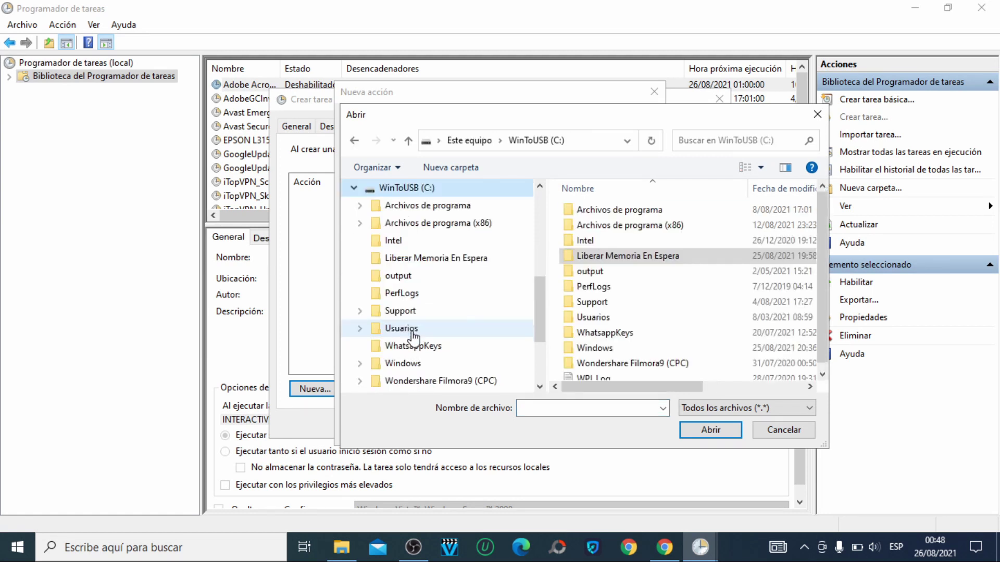
pyautogui.doubleClick(631, 258)
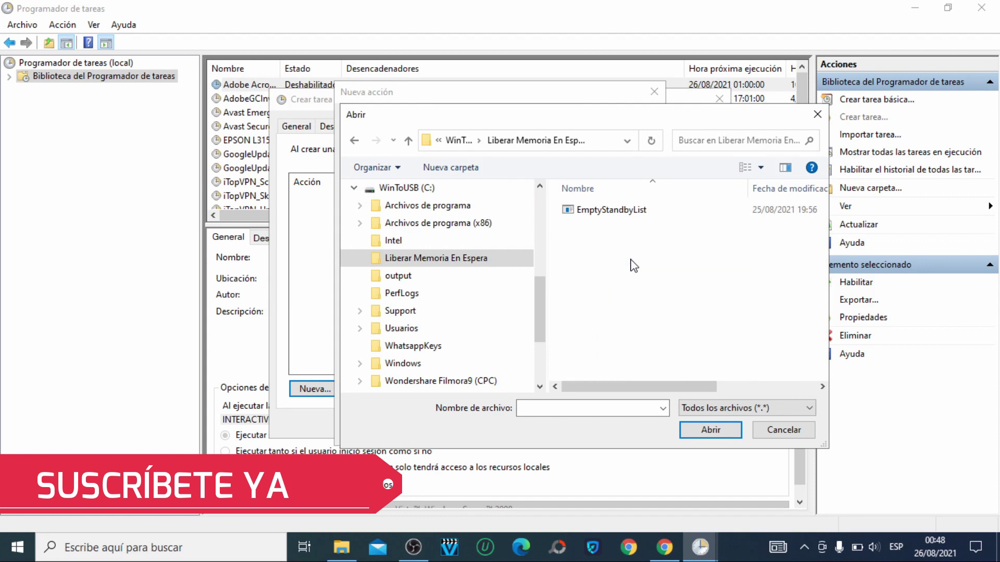
pyautogui.click(611, 210)
pyautogui.click(710, 430)
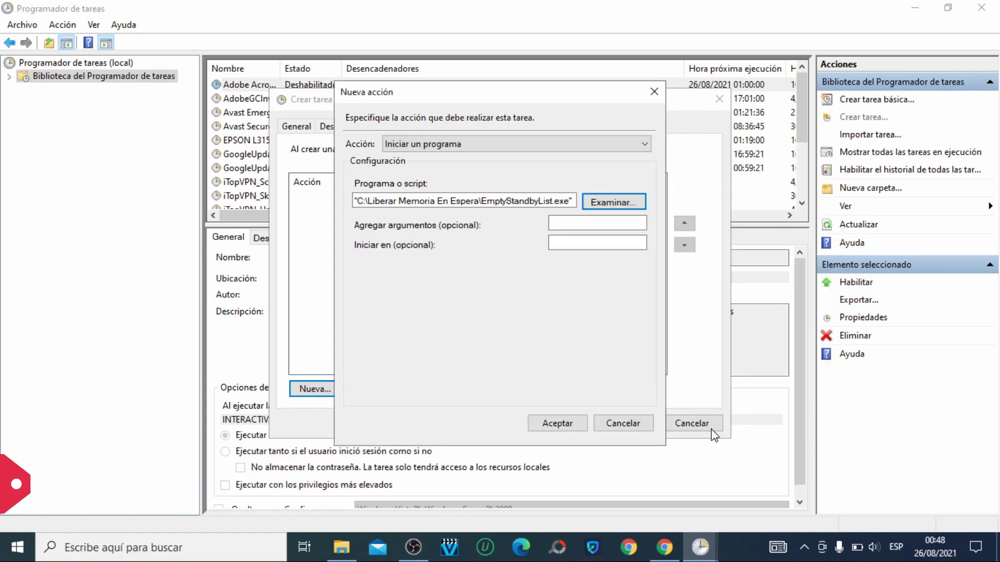
pyautogui.click(567, 425)
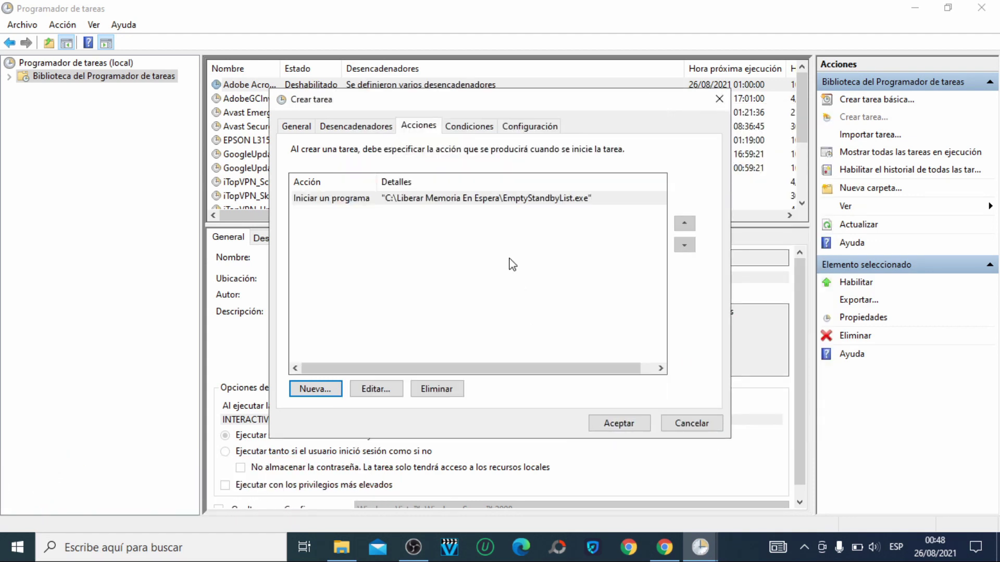
# Step: Review the task's conditions and additional settings, keep their defaults, and save the new task
pyautogui.click(481, 127)
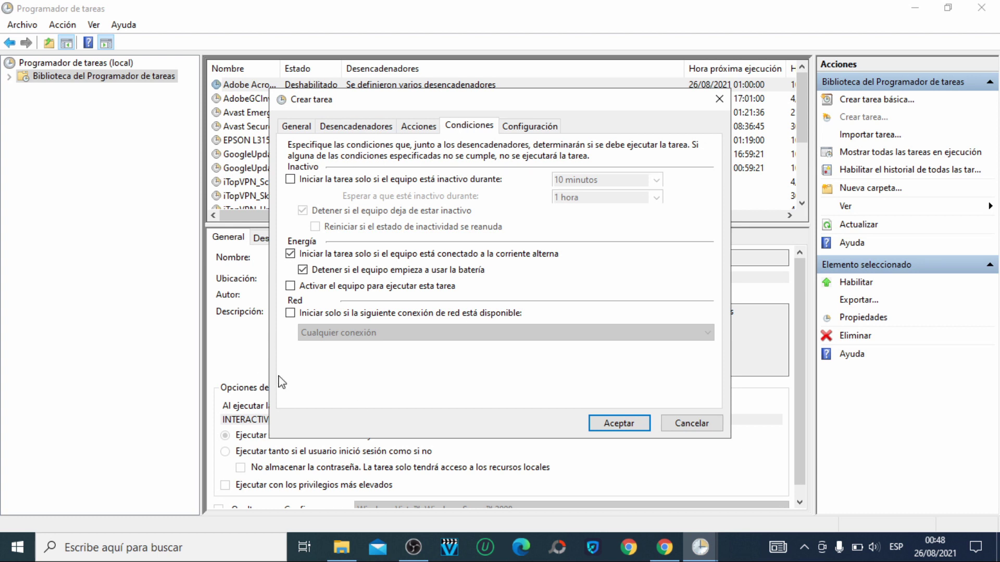
pyautogui.click(543, 129)
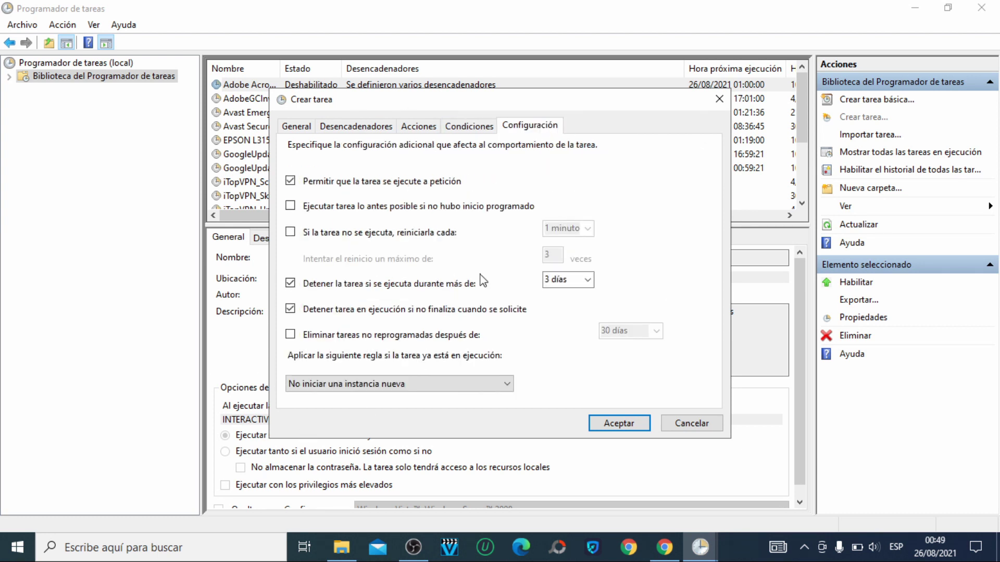
pyautogui.click(615, 424)
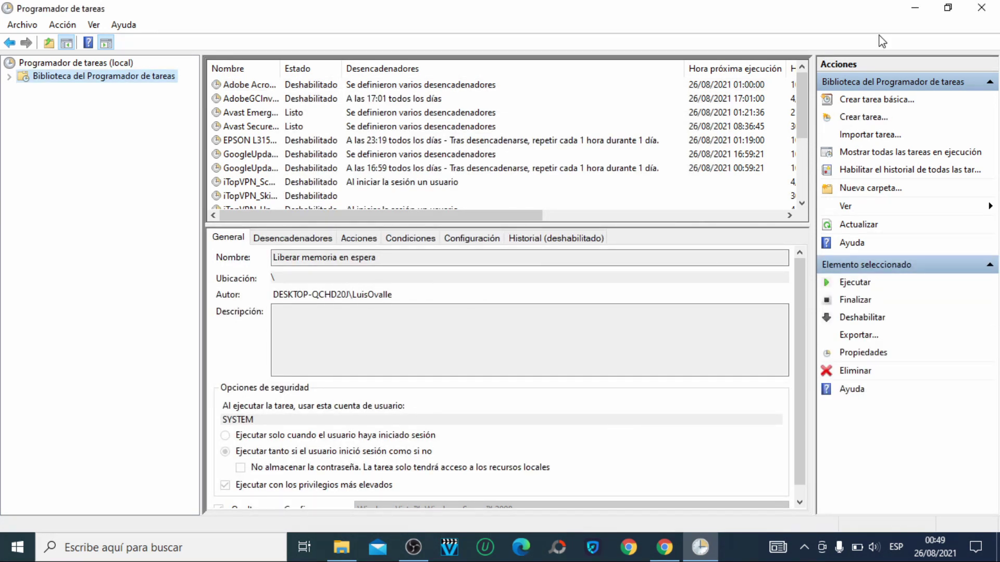
# Step: Minimize Task Scheduler and check the standby memory (En espera) in Resource Monitor
pyautogui.click(912, 9)
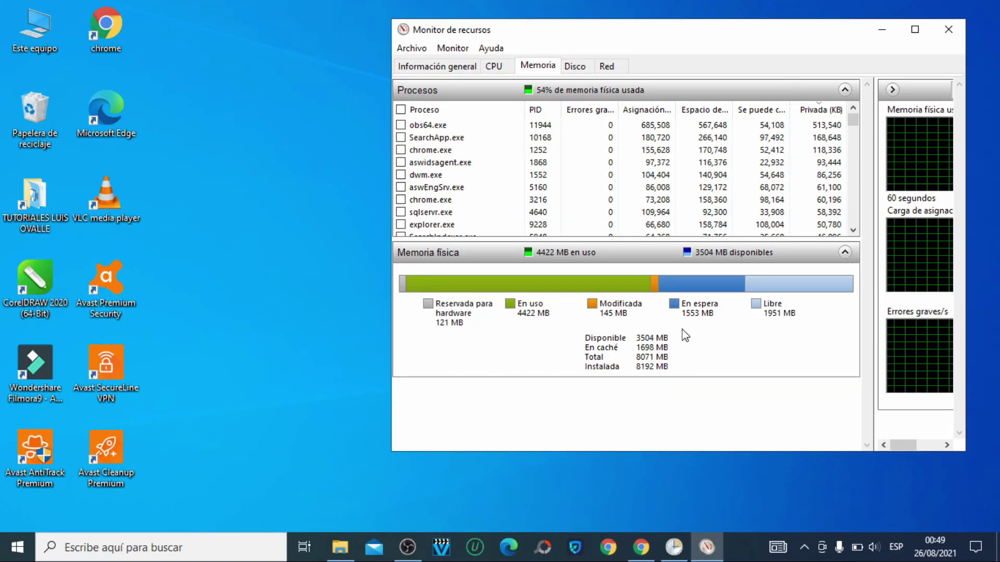
pyautogui.moveTo(689, 319)
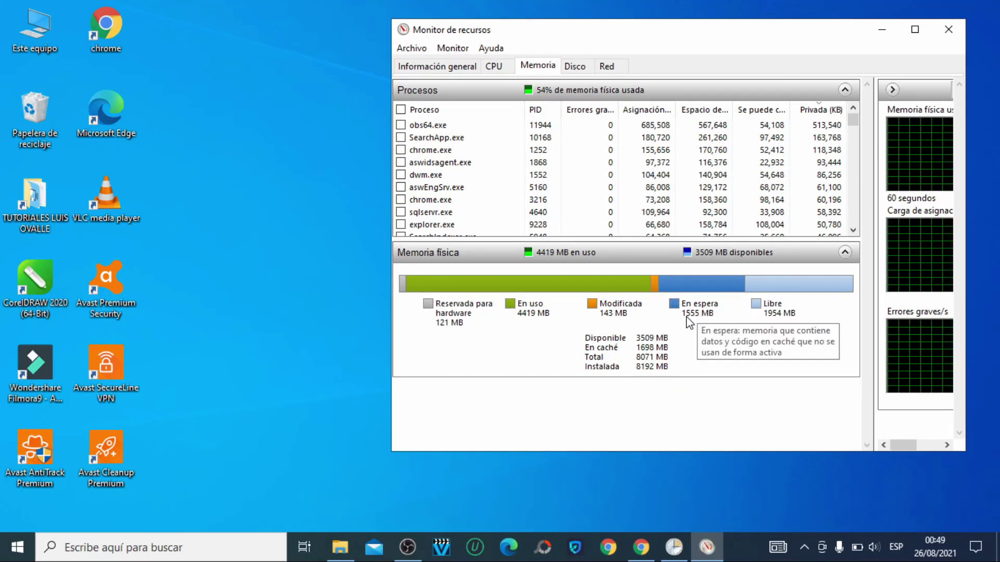
pyautogui.moveTo(713, 297)
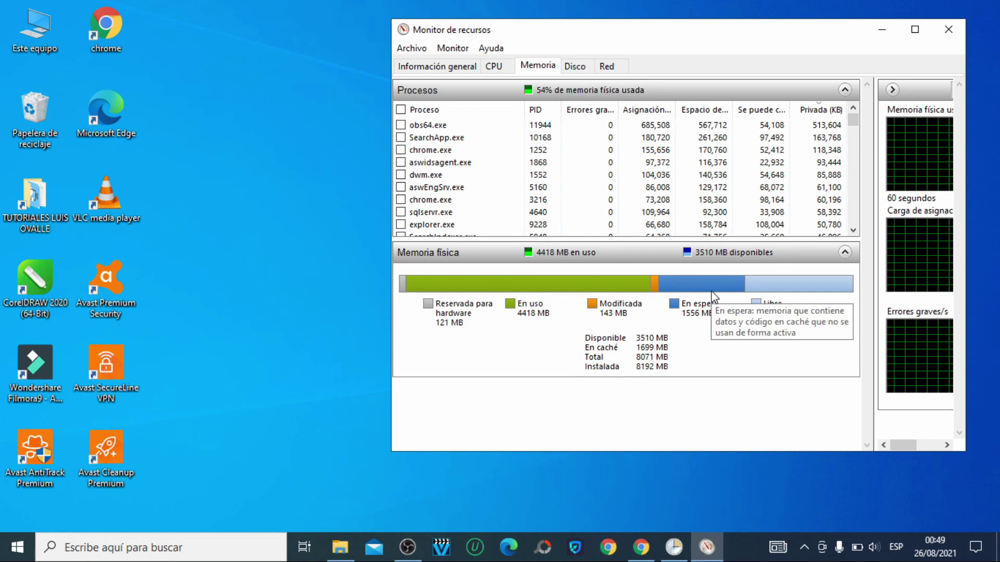
# Step: Switch back to Task Scheduler, widen the task name column, and examine the "Liberar memoria en espera" task's status, trigger and run times
pyautogui.click(673, 549)
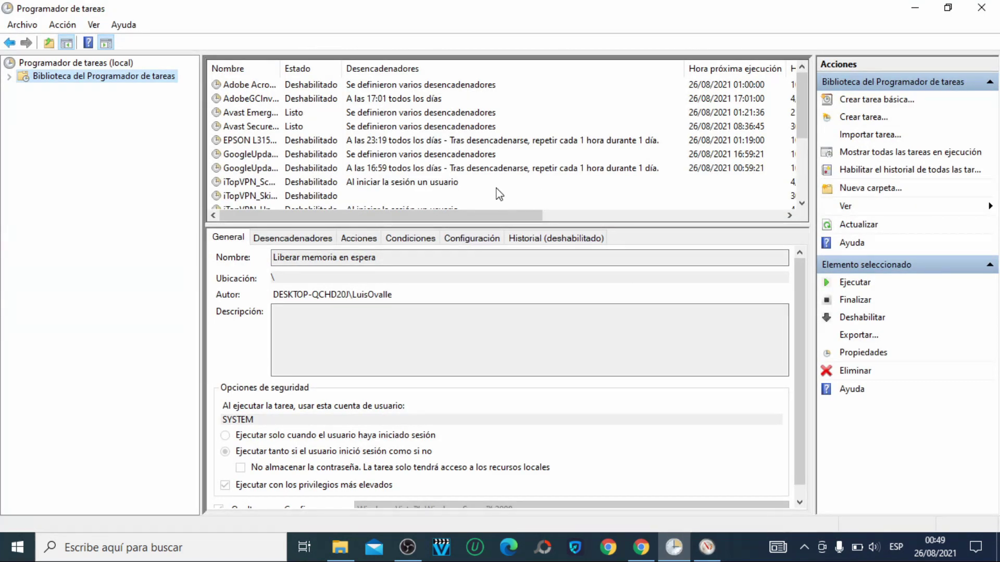
pyautogui.moveTo(804, 88); pyautogui.dragTo(805, 125)
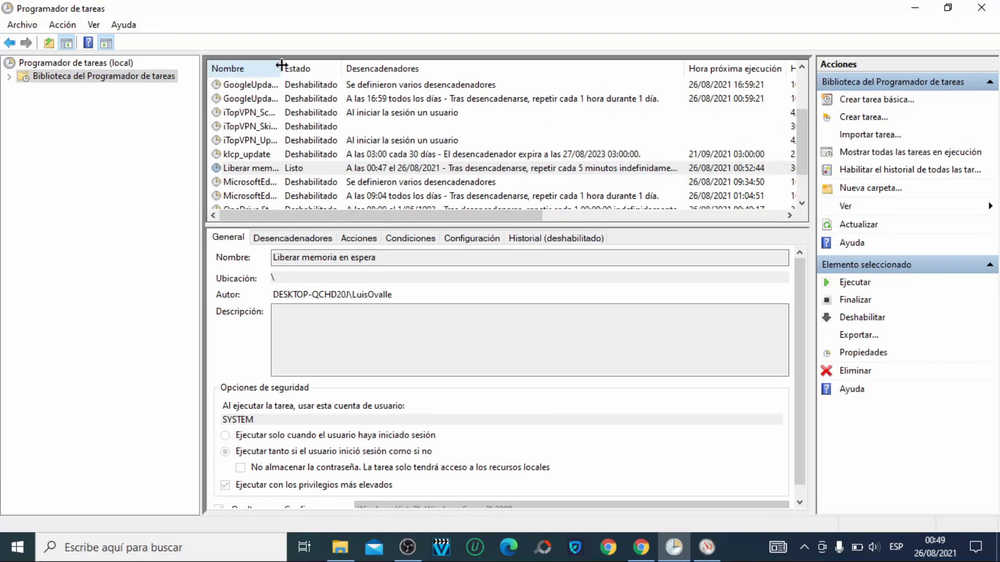
pyautogui.click(302, 66)
pyautogui.moveTo(302, 67); pyautogui.dragTo(336, 68)
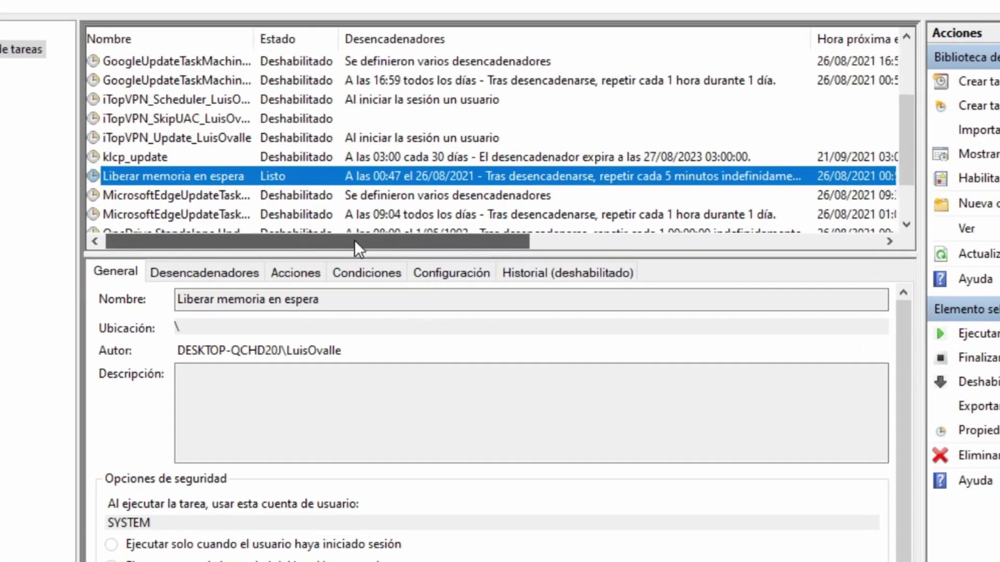
pyautogui.moveTo(355, 245); pyautogui.dragTo(445, 250)
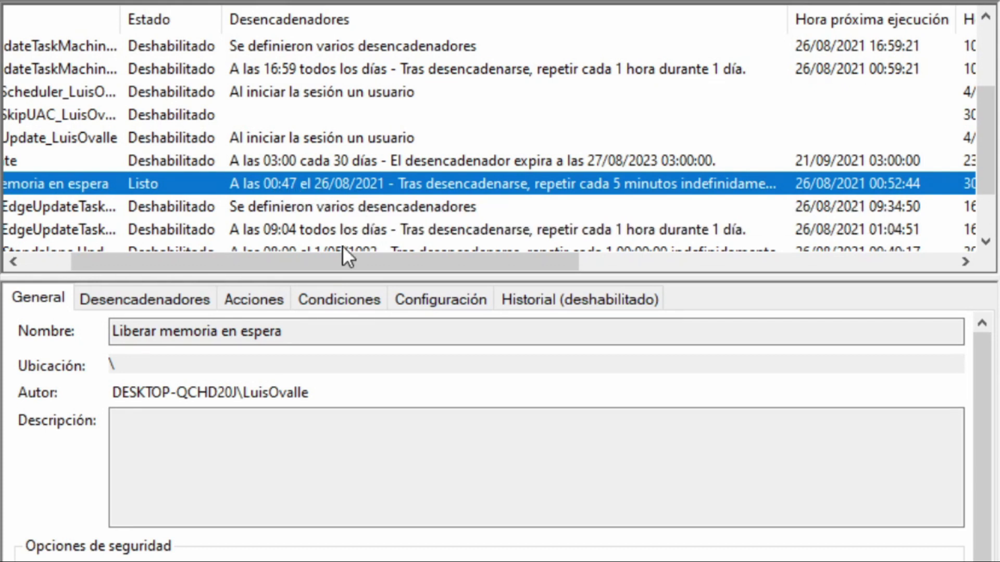
pyautogui.moveTo(342, 262); pyautogui.dragTo(554, 265)
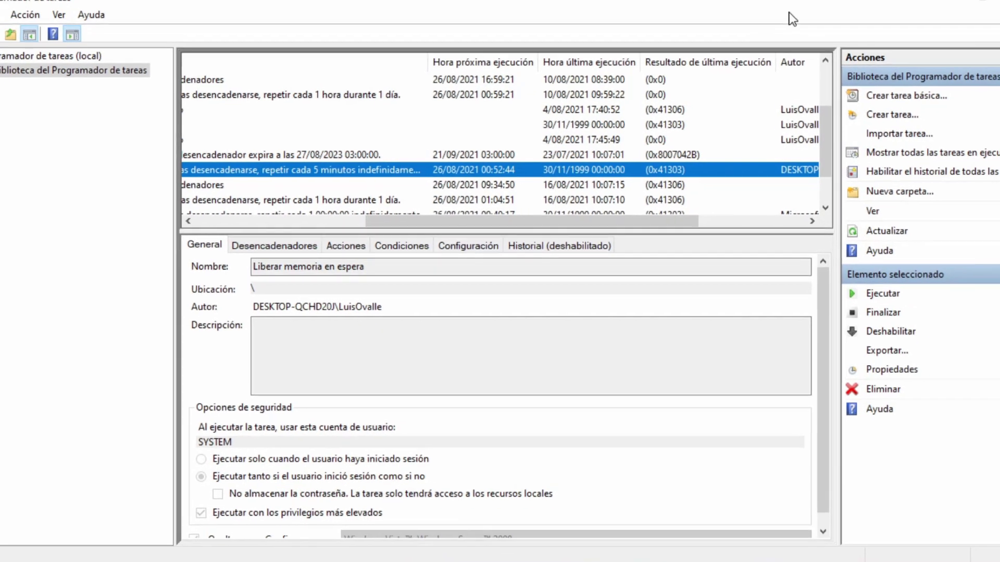
# Step: Minimize Task Scheduler, inspect the physical memory breakdown in a maximized Resource Monitor, and restore its window size
pyautogui.click(905, 15)
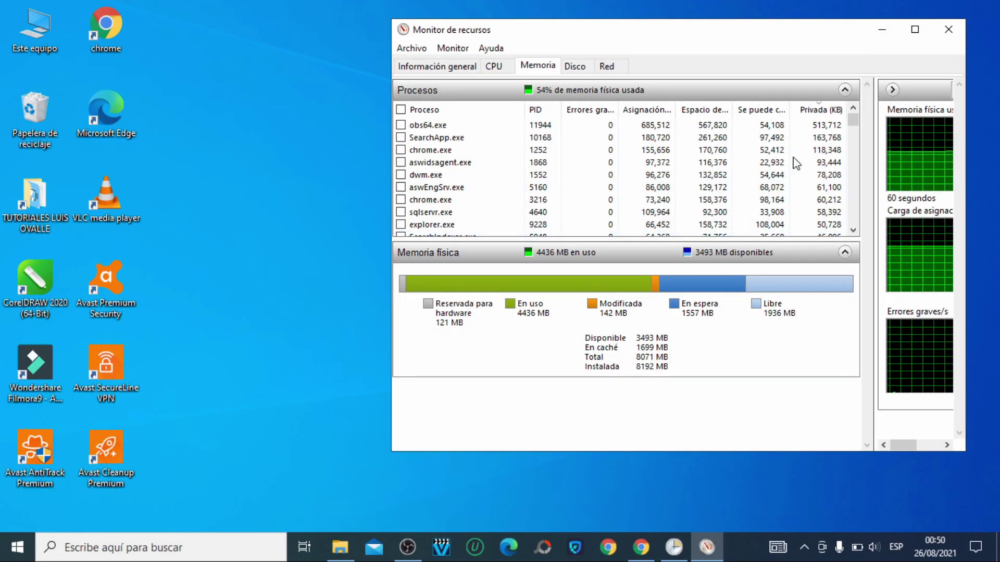
pyautogui.click(914, 29)
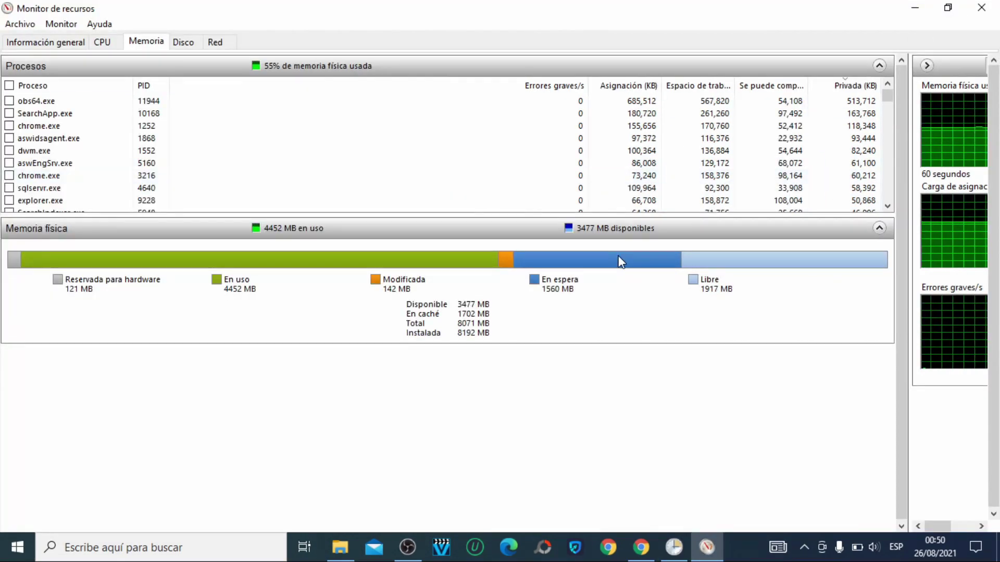
pyautogui.click(947, 8)
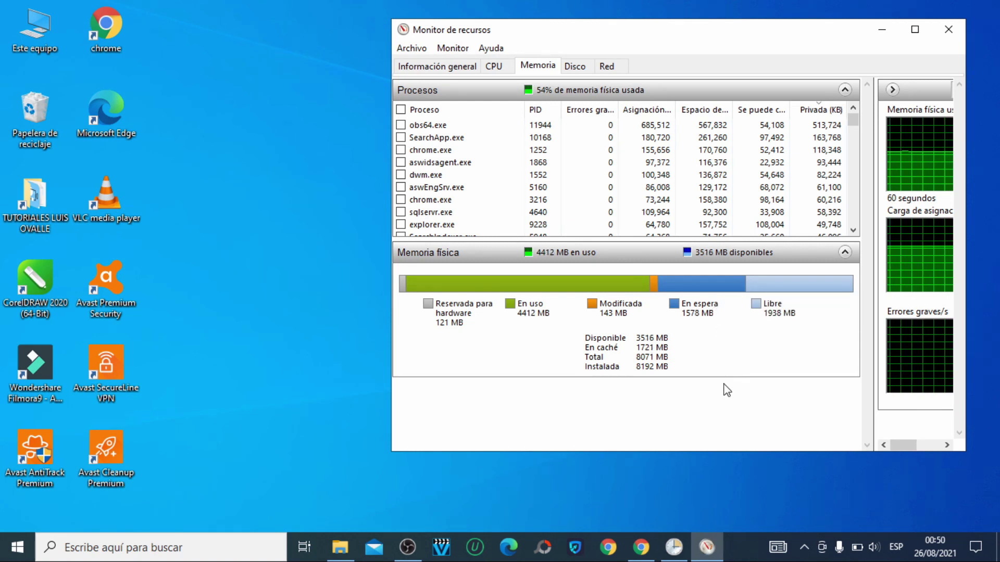
# Step: Return to Task Scheduler and review the "Liberar memoria en espera" task's next and last run times
pyautogui.click(674, 547)
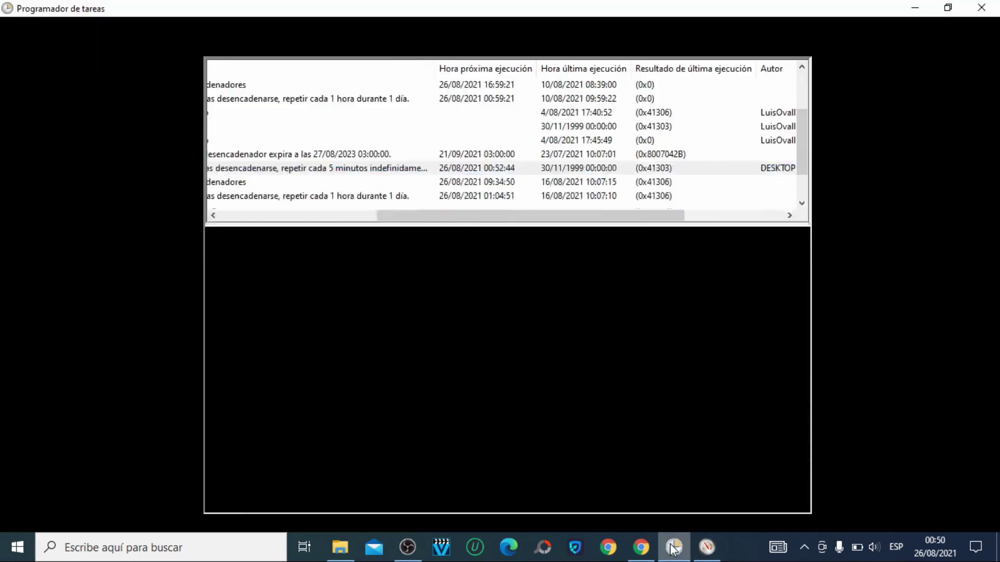
pyautogui.moveTo(588, 214); pyautogui.dragTo(413, 237)
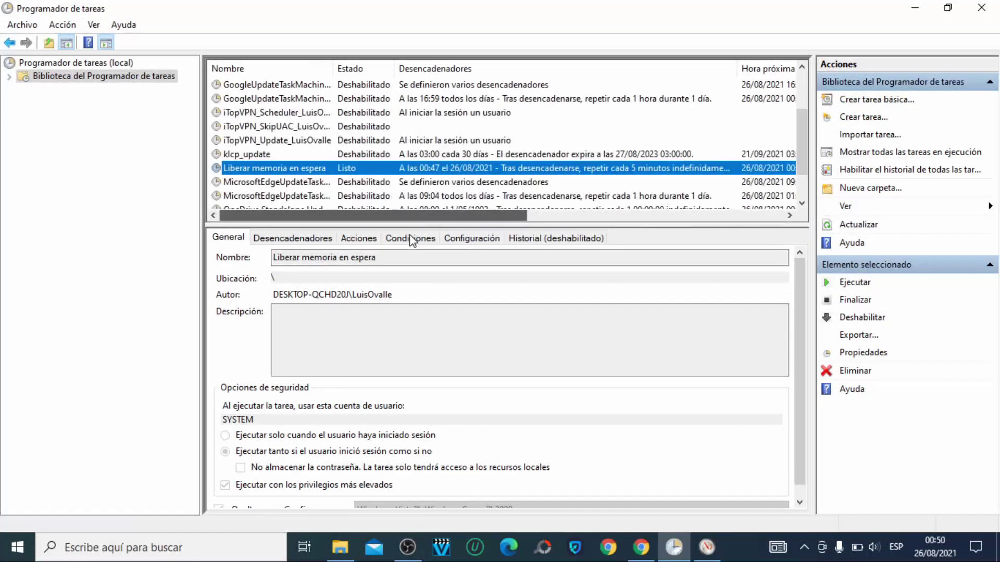
pyautogui.moveTo(473, 231); pyautogui.dragTo(629, 205)
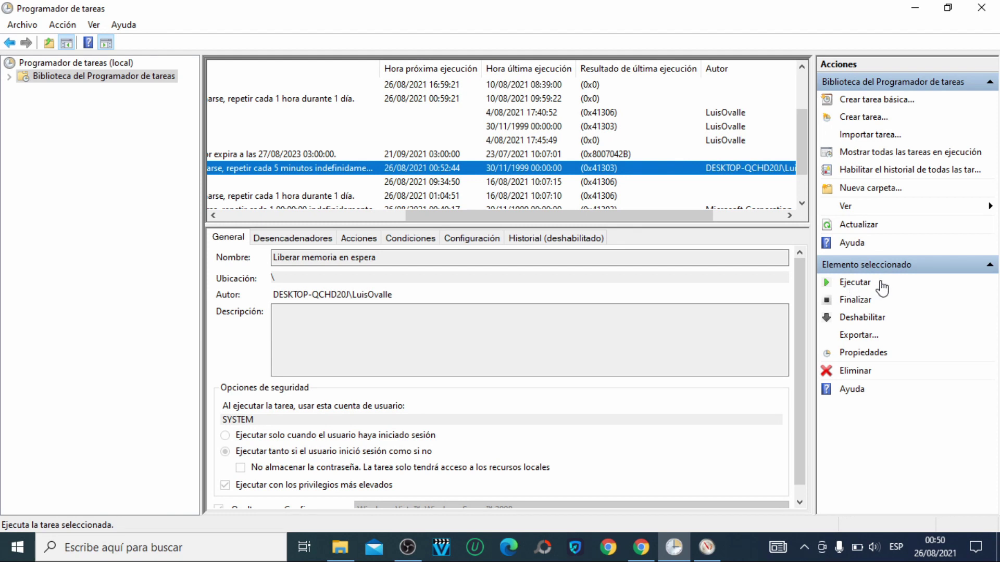
# Step: Arrange Task Scheduler beside Resource Monitor's memory view and run the "Liberar memoria en espera" task manually
pyautogui.click(949, 8)
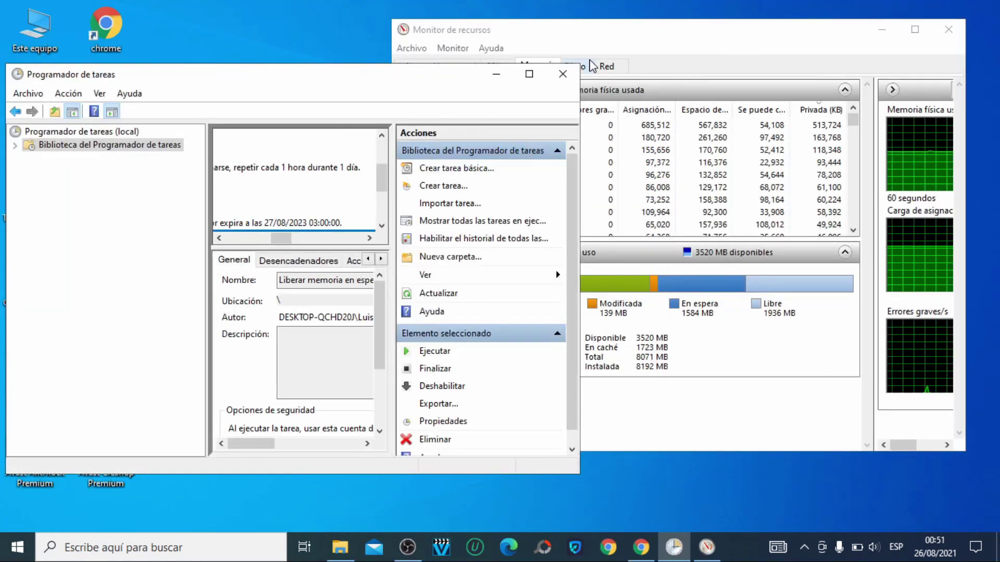
pyautogui.click(798, 47)
pyautogui.moveTo(799, 47); pyautogui.dragTo(873, 48)
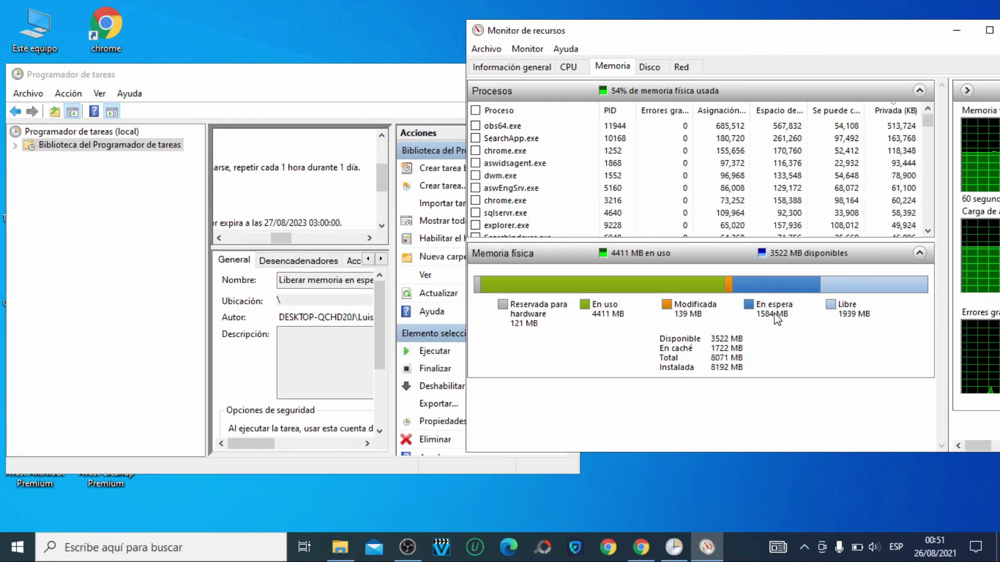
pyautogui.click(396, 85)
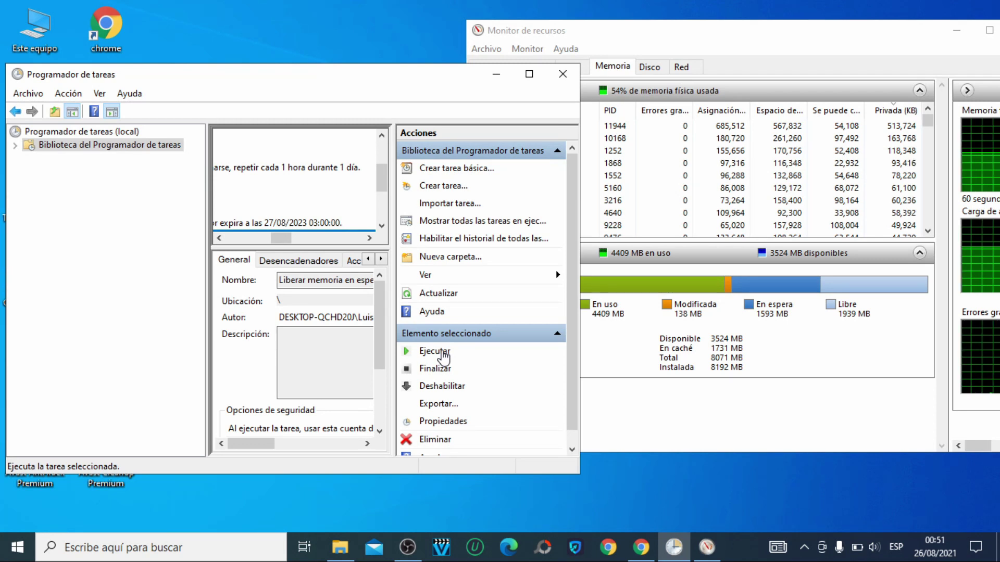
pyautogui.click(443, 357)
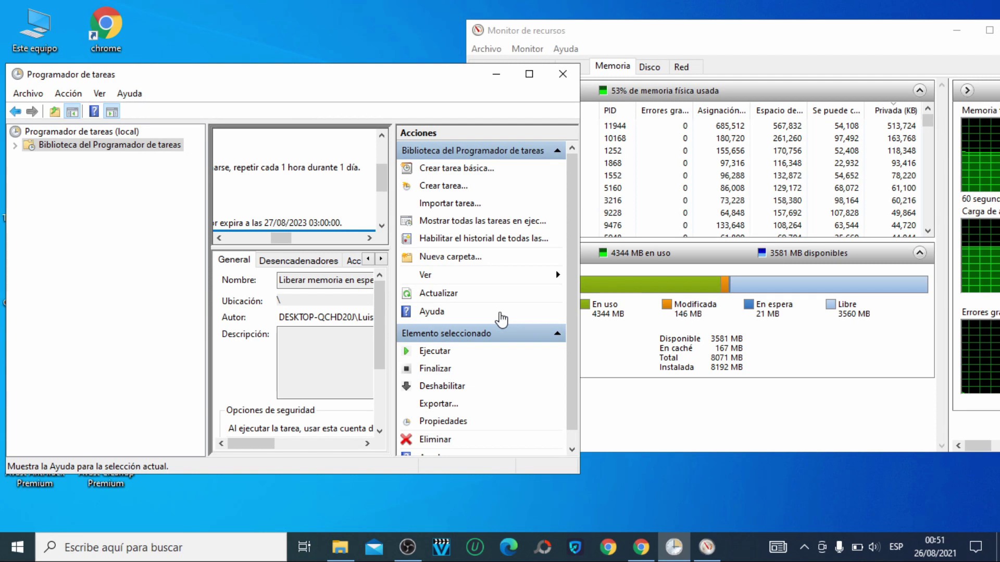
# Step: Minimize Task Scheduler, check the standby memory after the manual run in Resource Monitor, and minimize that window too
pyautogui.click(496, 75)
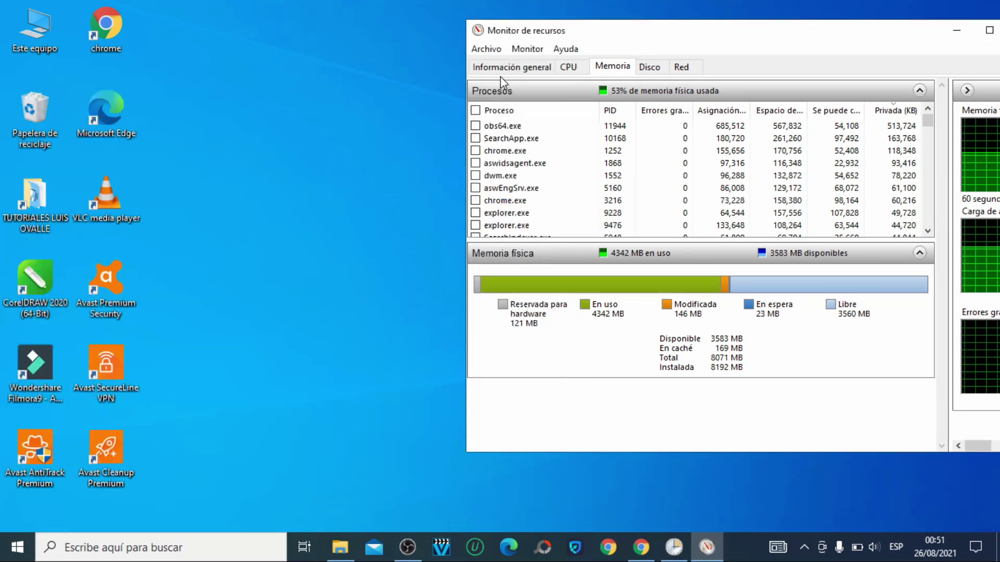
pyautogui.moveTo(801, 42); pyautogui.dragTo(577, 45)
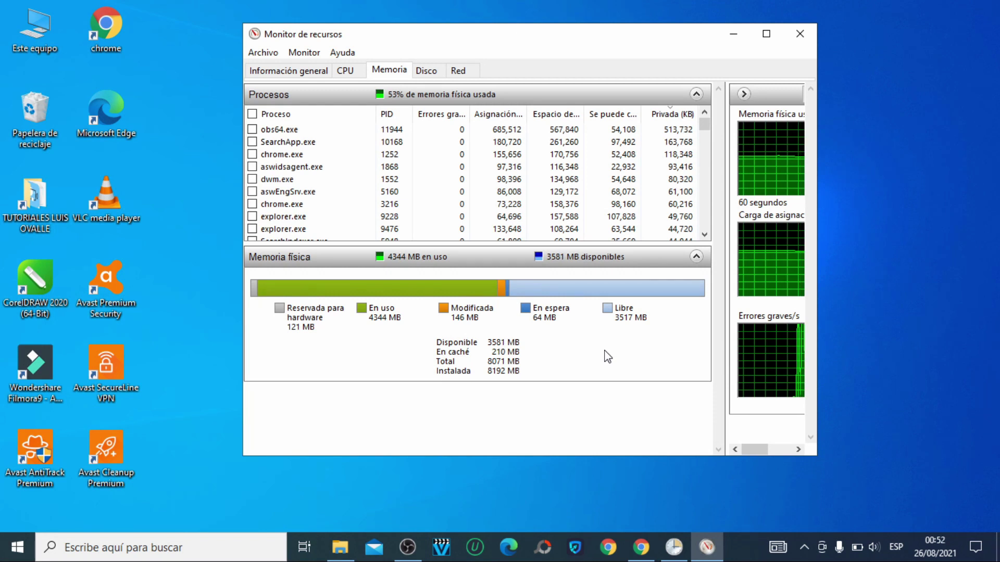
pyautogui.click(735, 34)
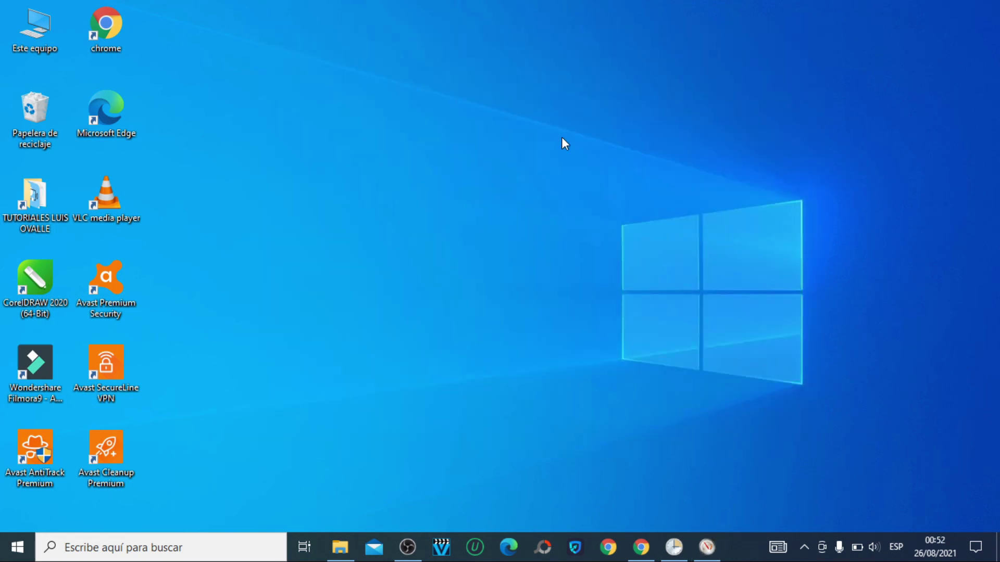